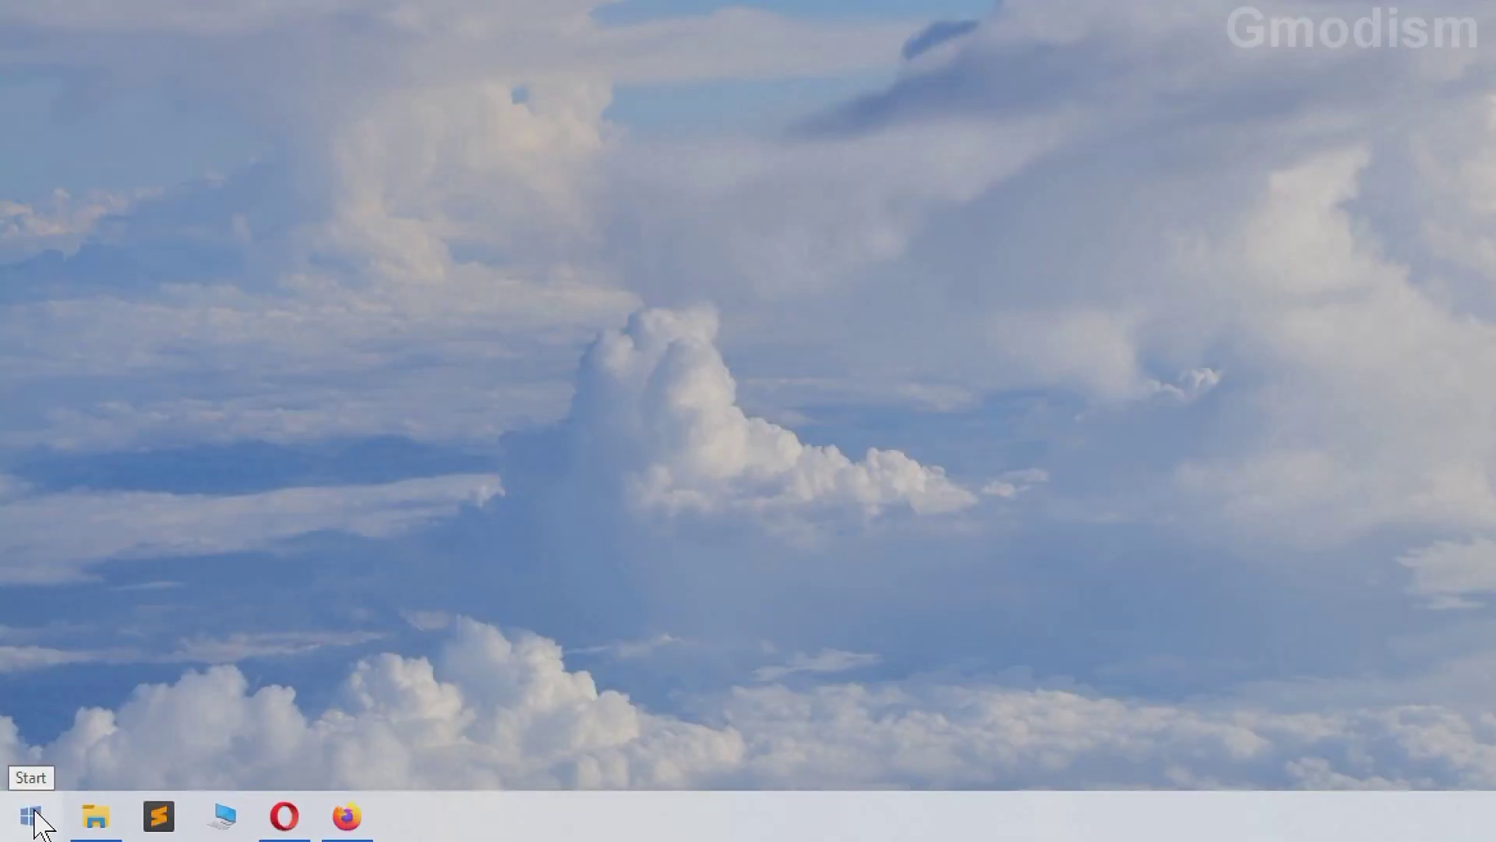
Step: Open Device Manager, expand Display adapters and select the NVIDIA GeForce GTX 950M
{"action": "right_click", "coordinate": [30, 815]}
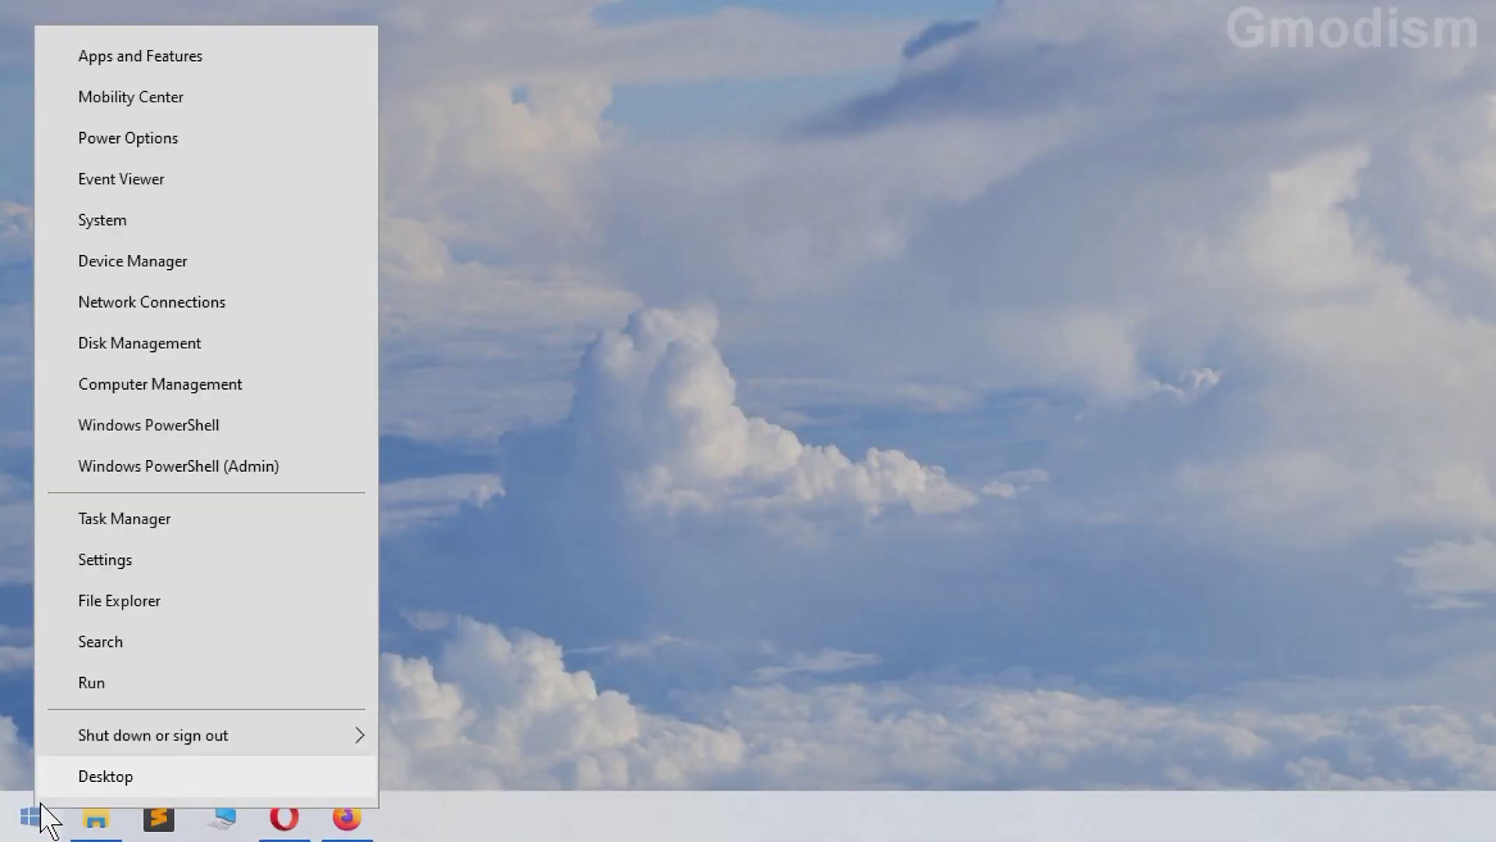
{"action": "left_click", "coordinate": [194, 257]}
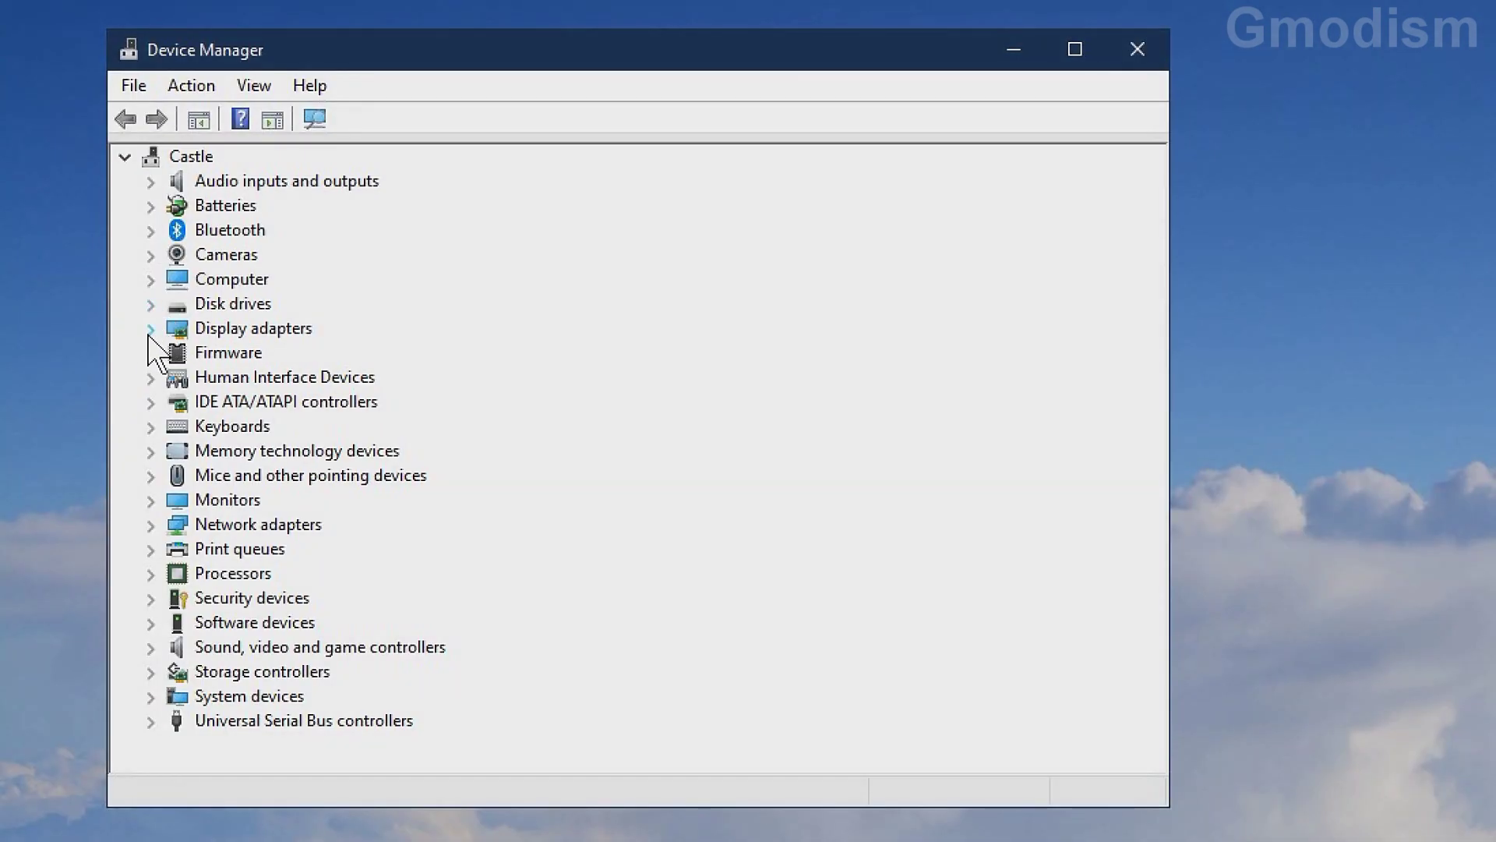
{"action": "left_click", "coordinate": [150, 329]}
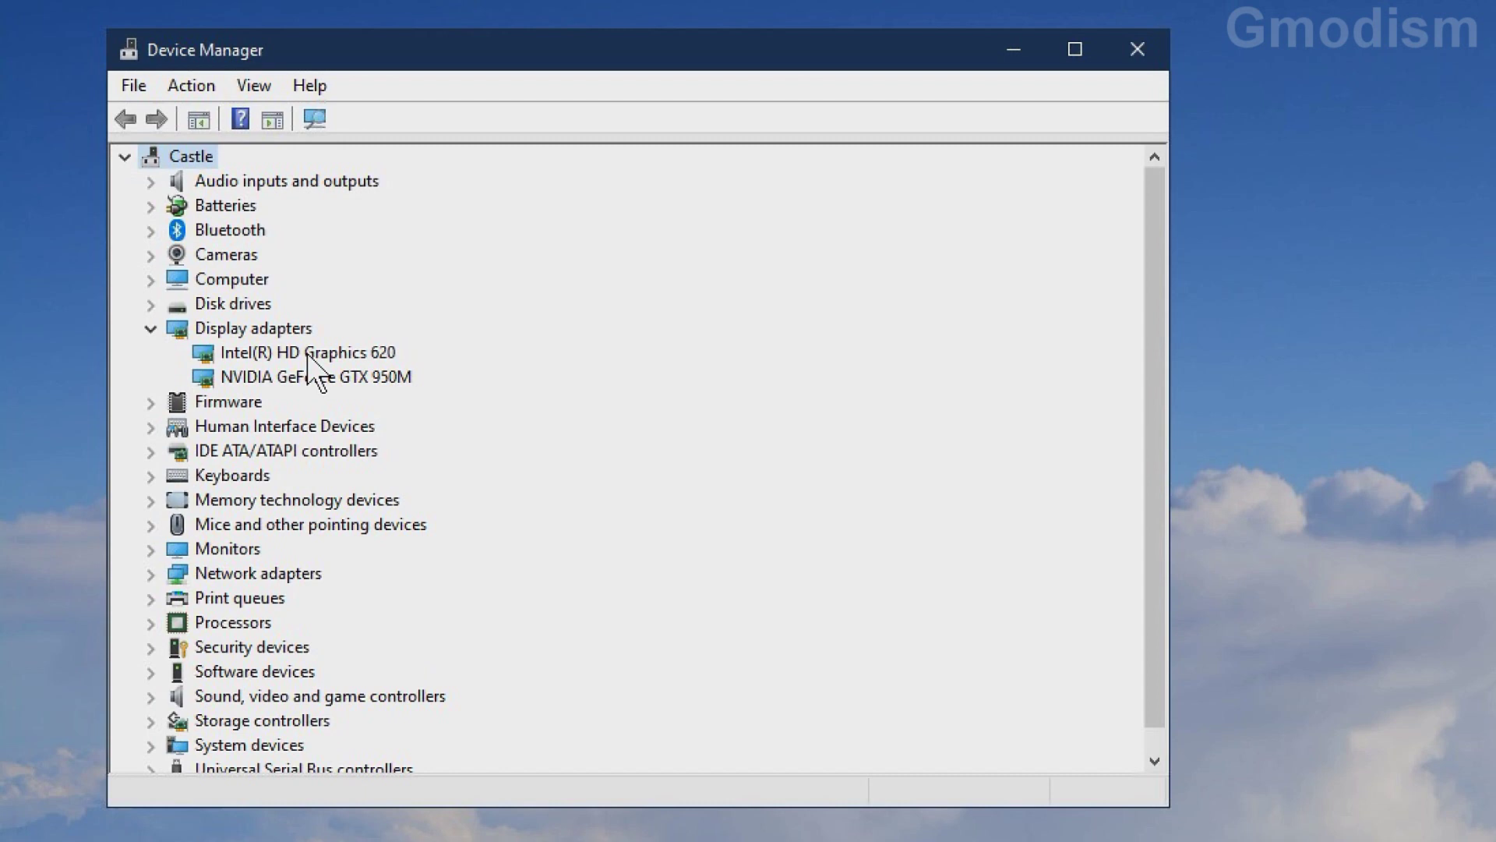
{"action": "left_click", "coordinate": [234, 377]}
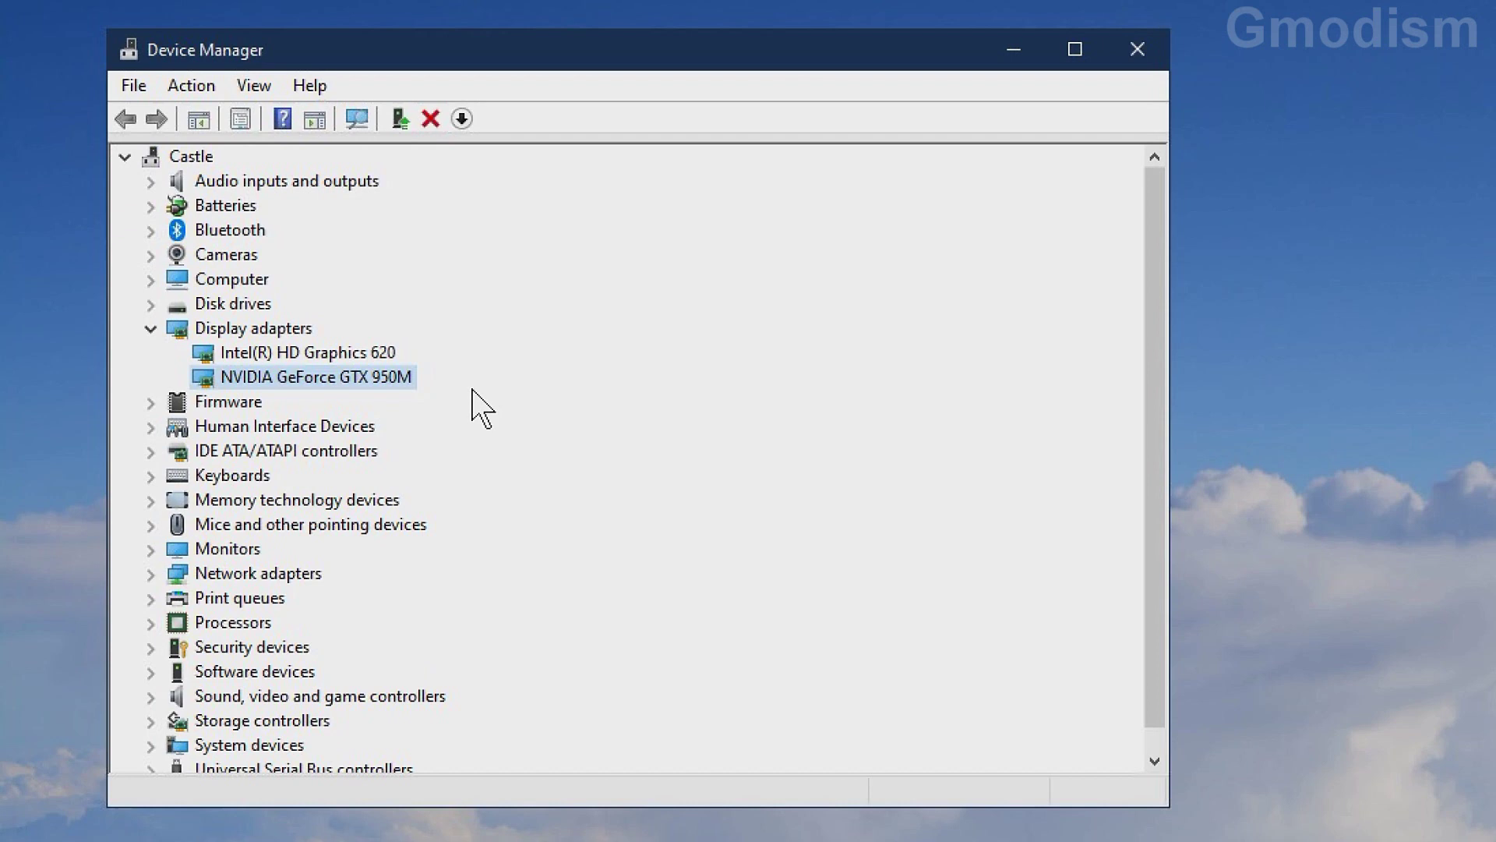
{"action": "double_click", "coordinate": [379, 374]}
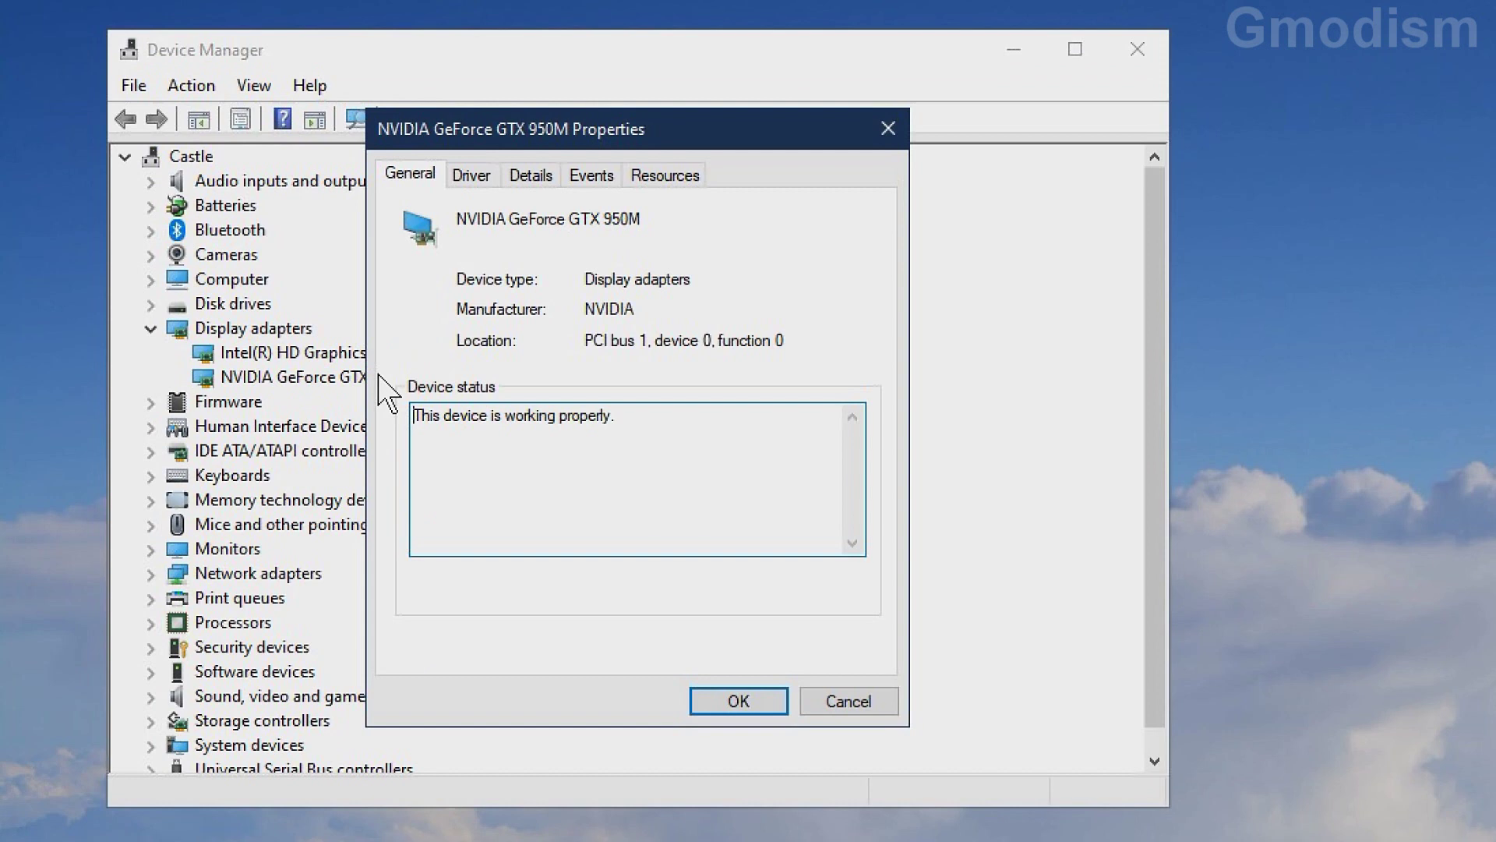
{"action": "left_click", "coordinate": [472, 176]}
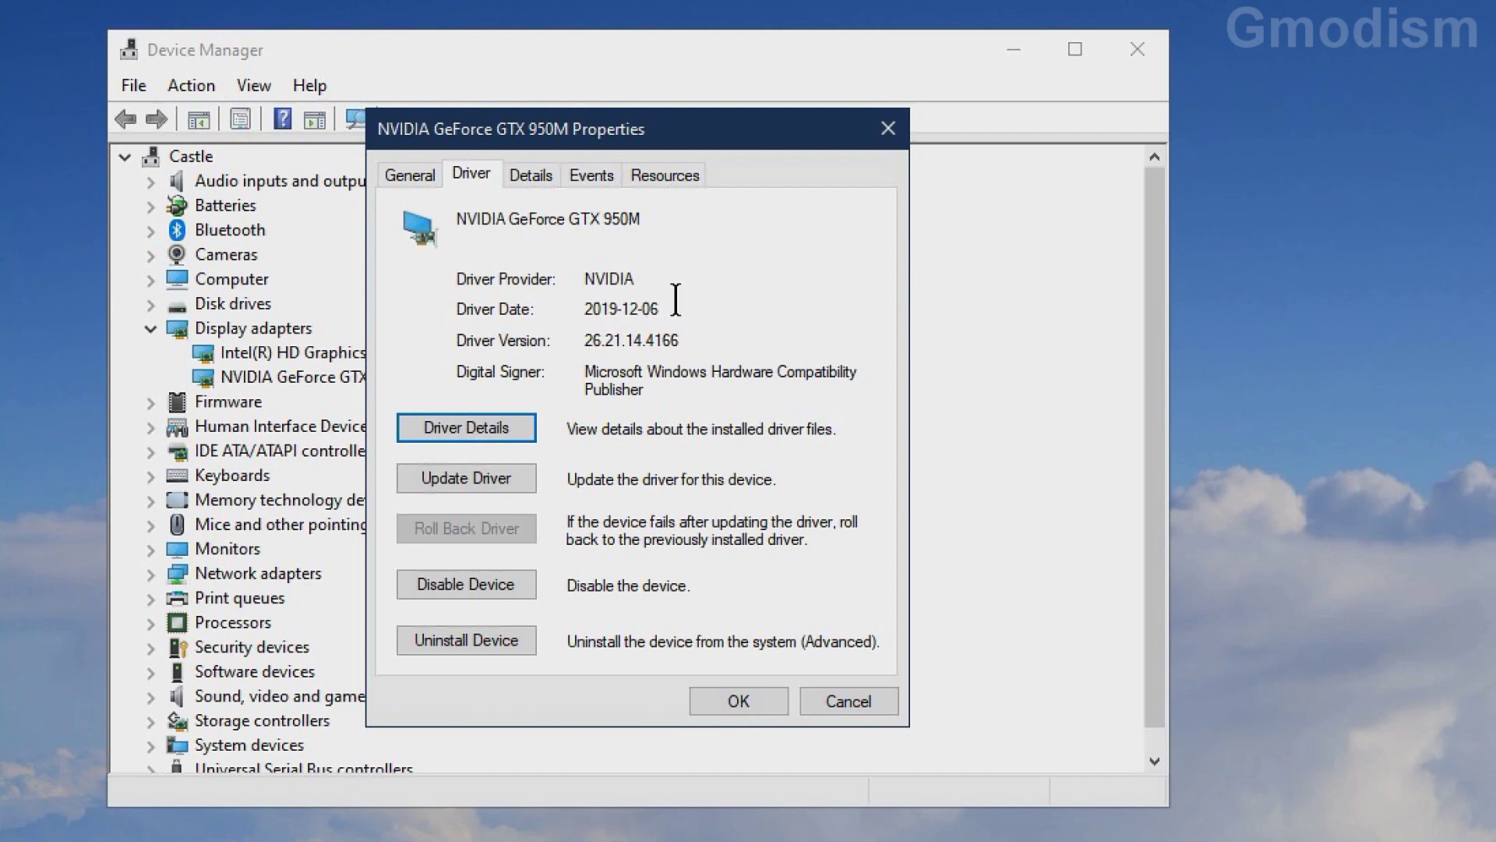
{"action": "left_click", "coordinate": [888, 131]}
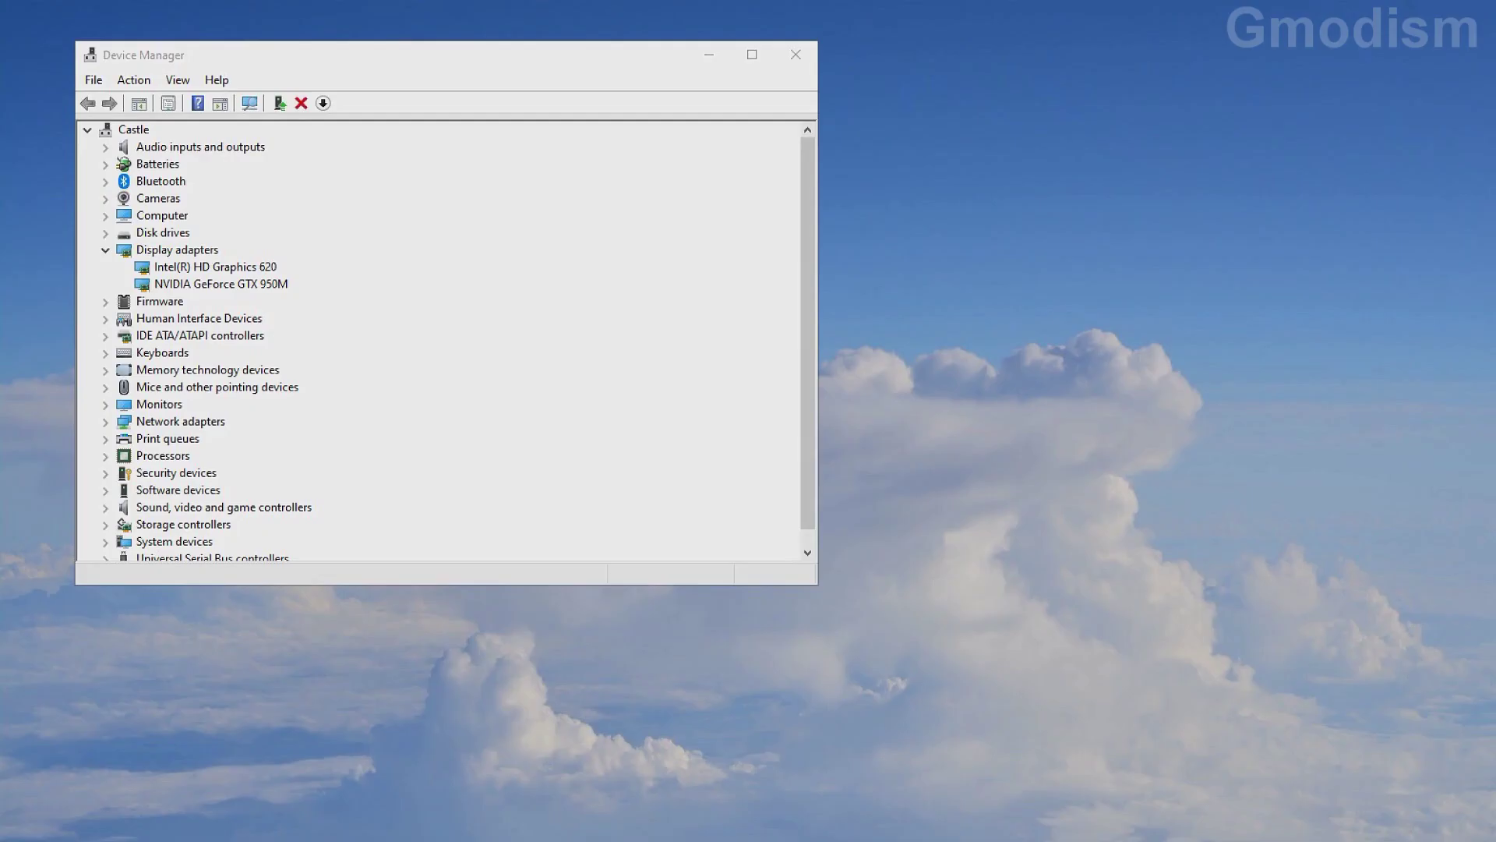
Step: Set the NVIDIA driver search to GeForce, 900M Series (Notebooks), GTX 950M, Windows 10 64-bit
{"action": "left_click", "coordinate": [548, 805]}
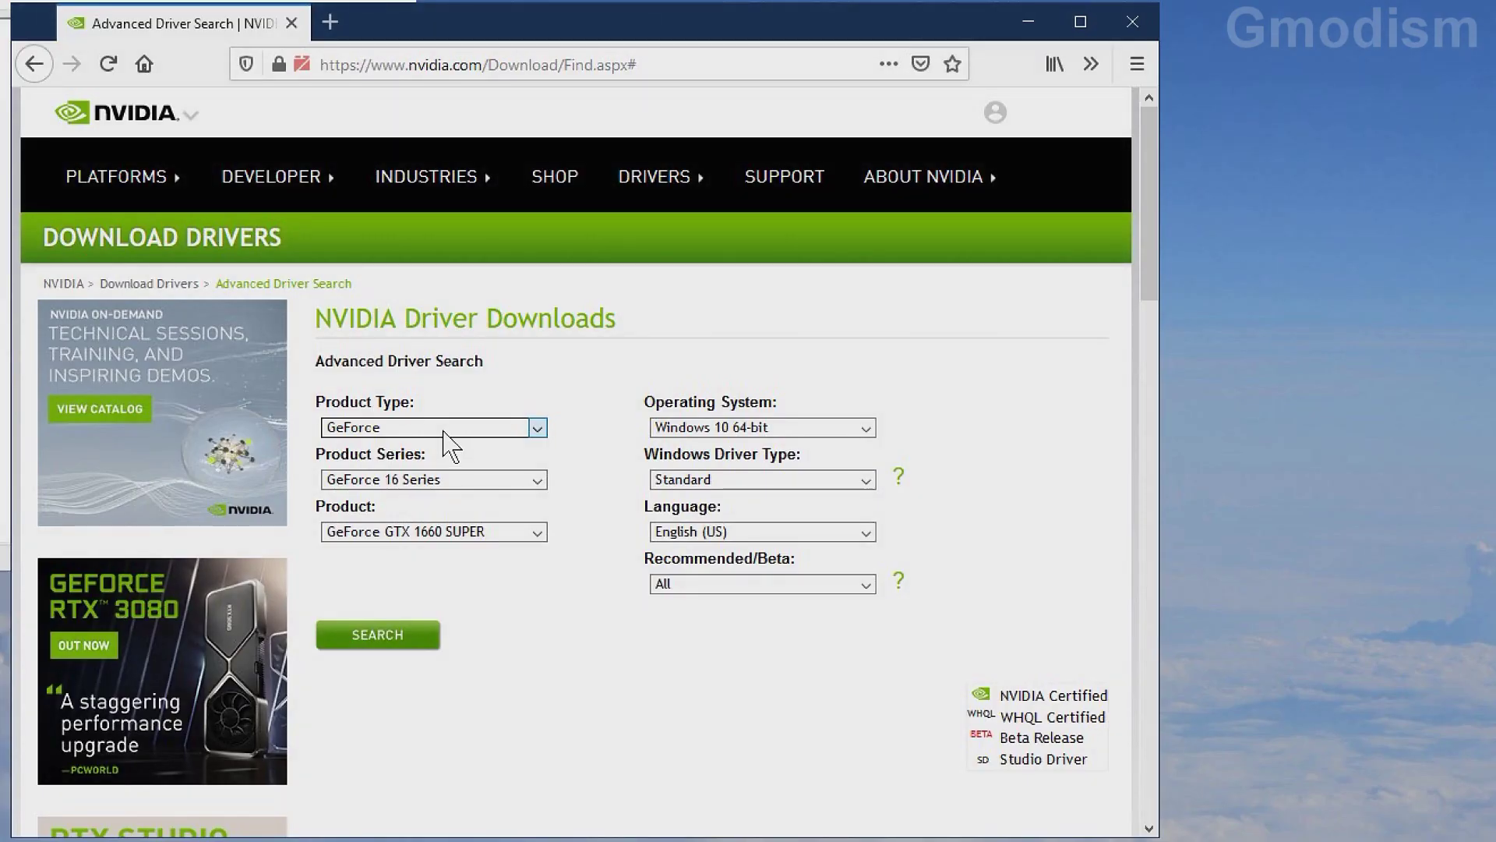
{"action": "left_click", "coordinate": [840, 465]}
{"action": "left_click", "coordinate": [840, 466]}
{"action": "left_click", "coordinate": [445, 480]}
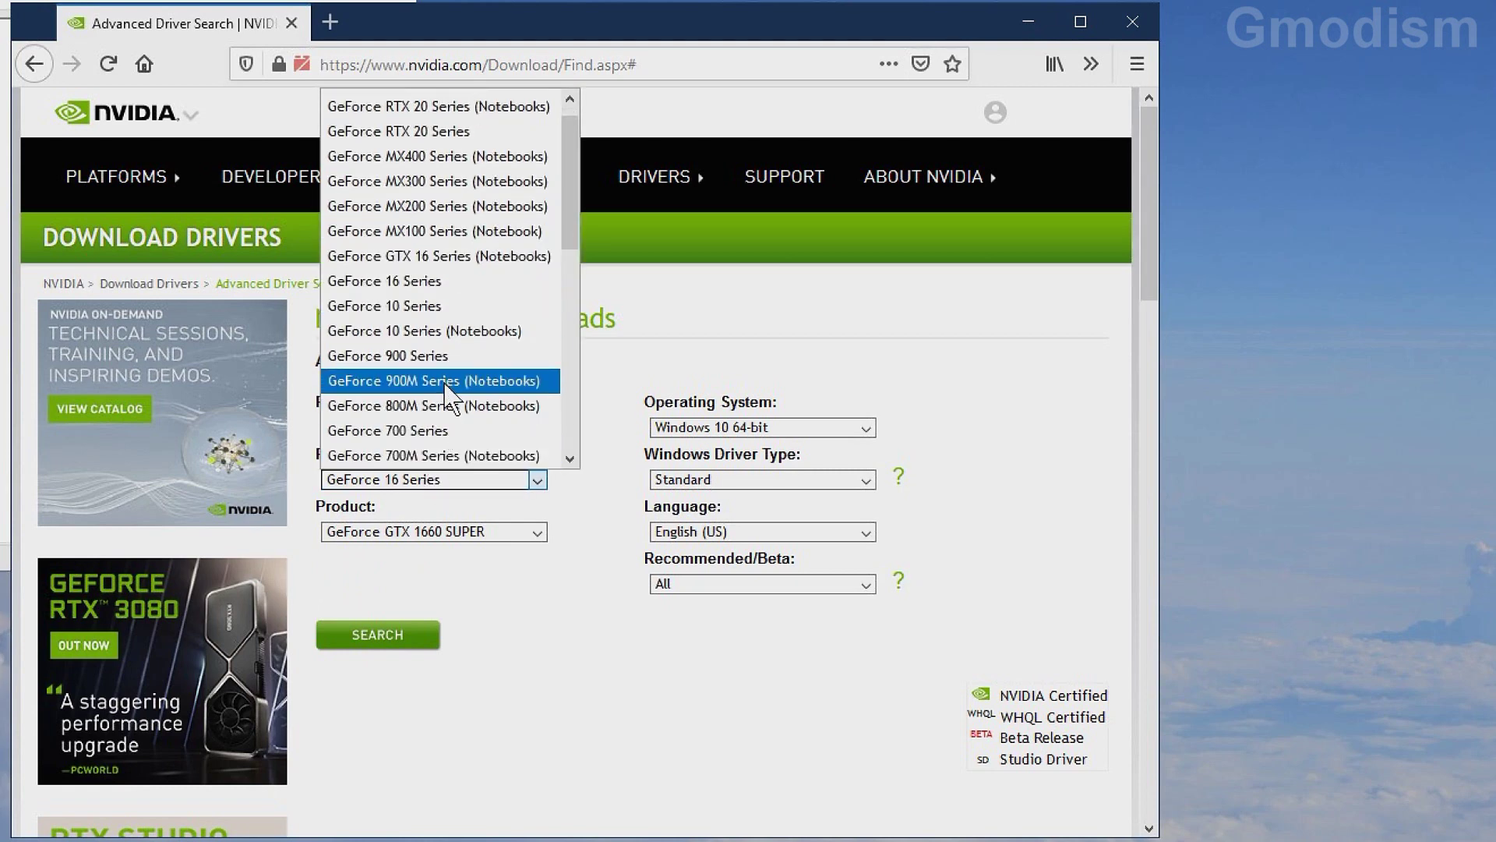
{"action": "left_click", "coordinate": [448, 382]}
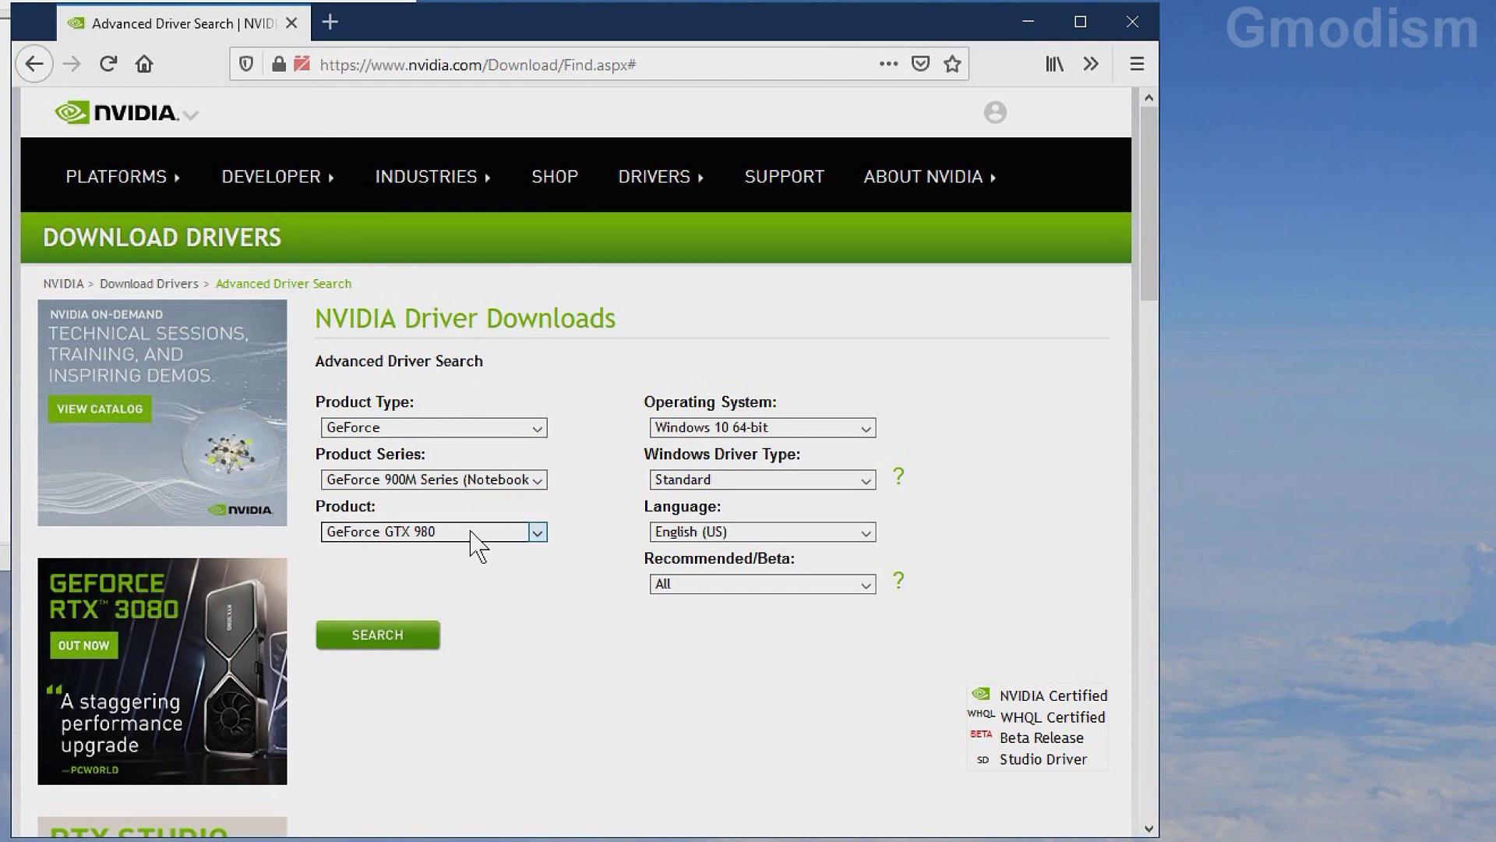
{"action": "left_click", "coordinate": [473, 538]}
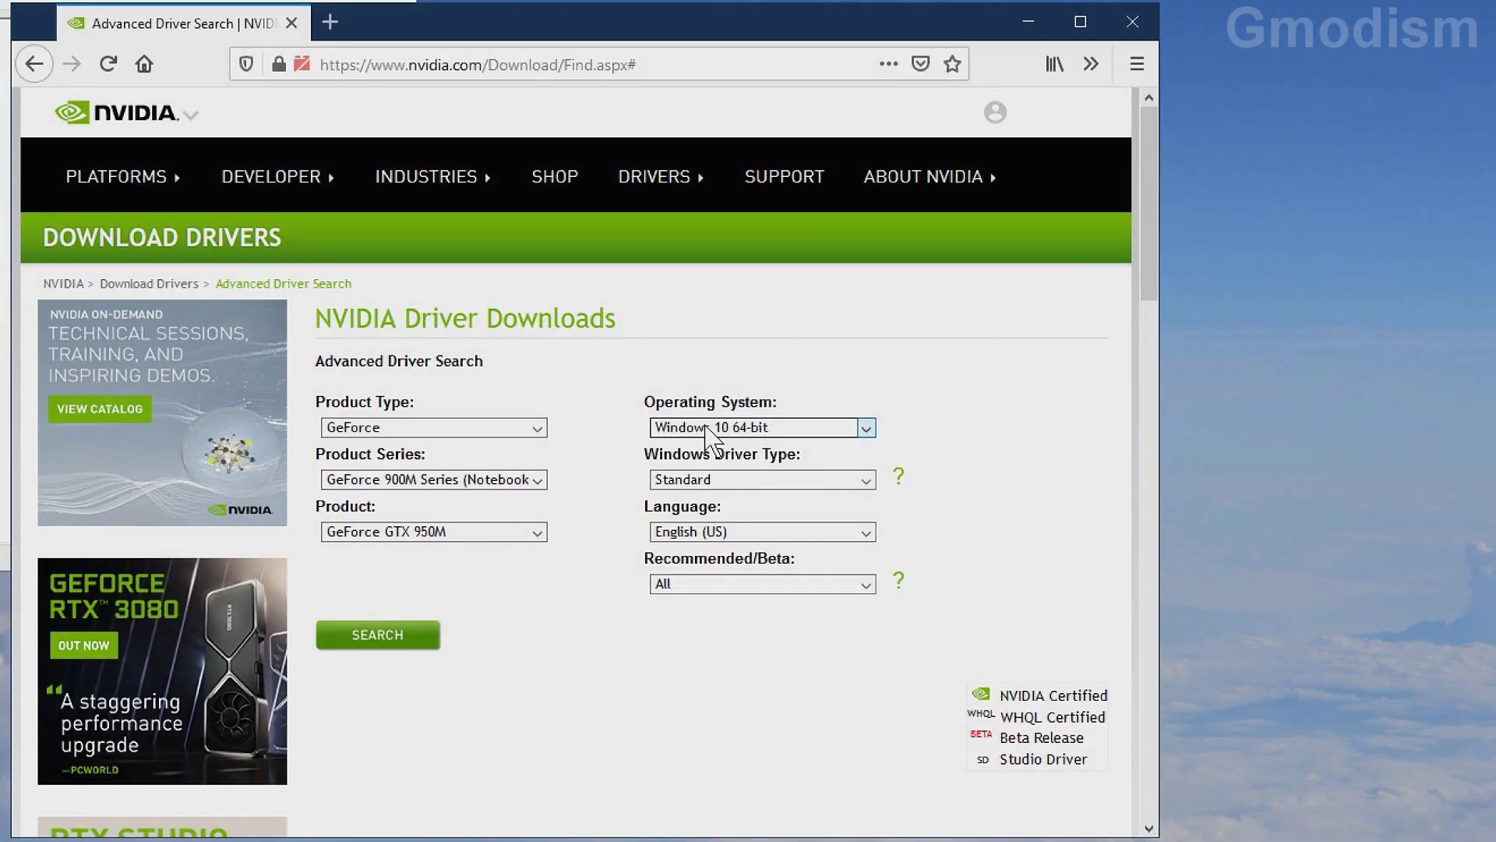
{"action": "left_click", "coordinate": [707, 429]}
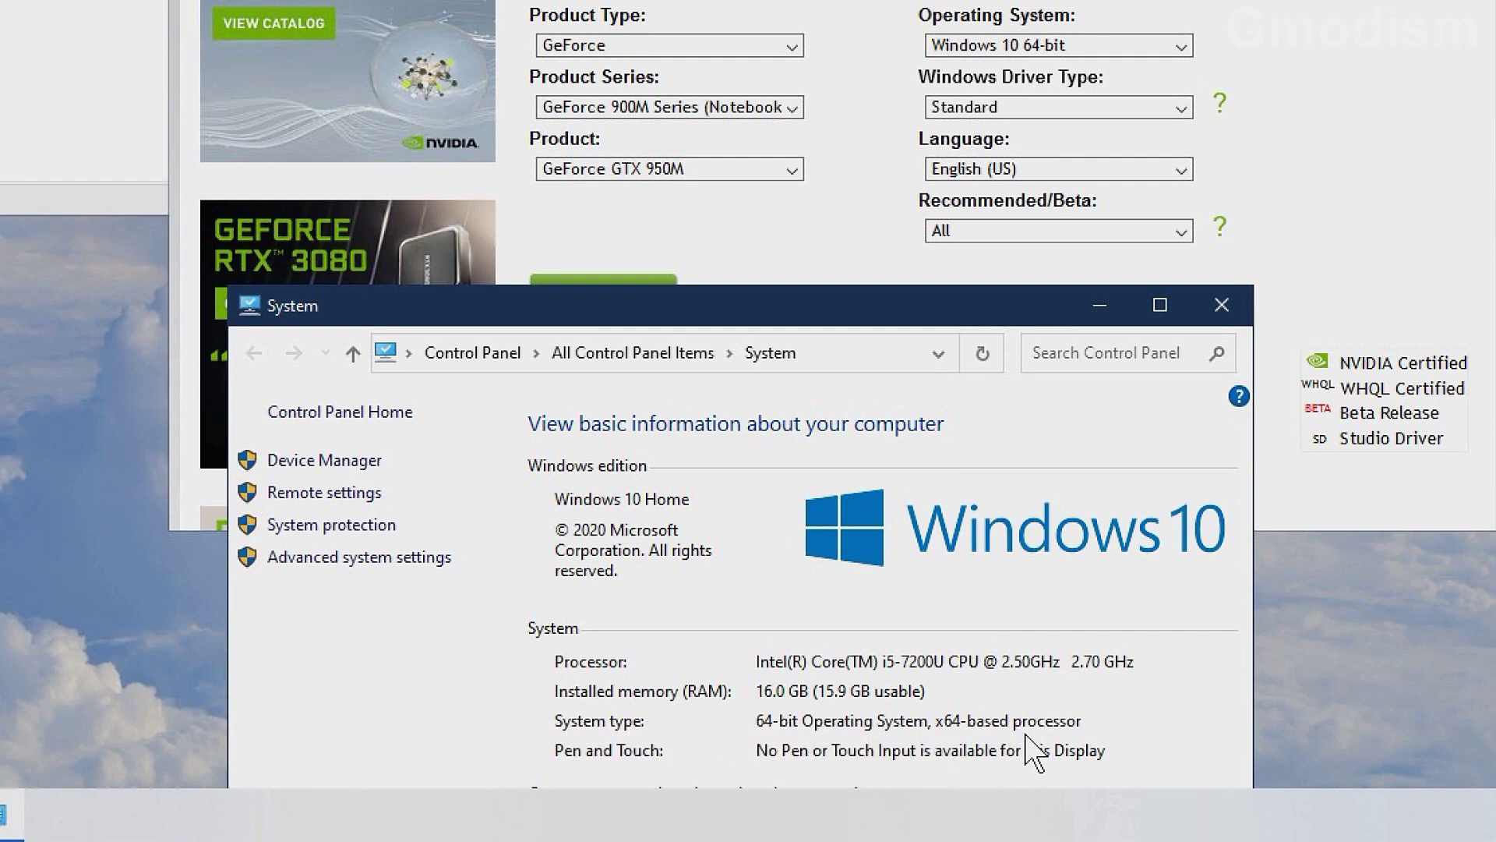
{"action": "left_click", "coordinate": [1220, 306]}
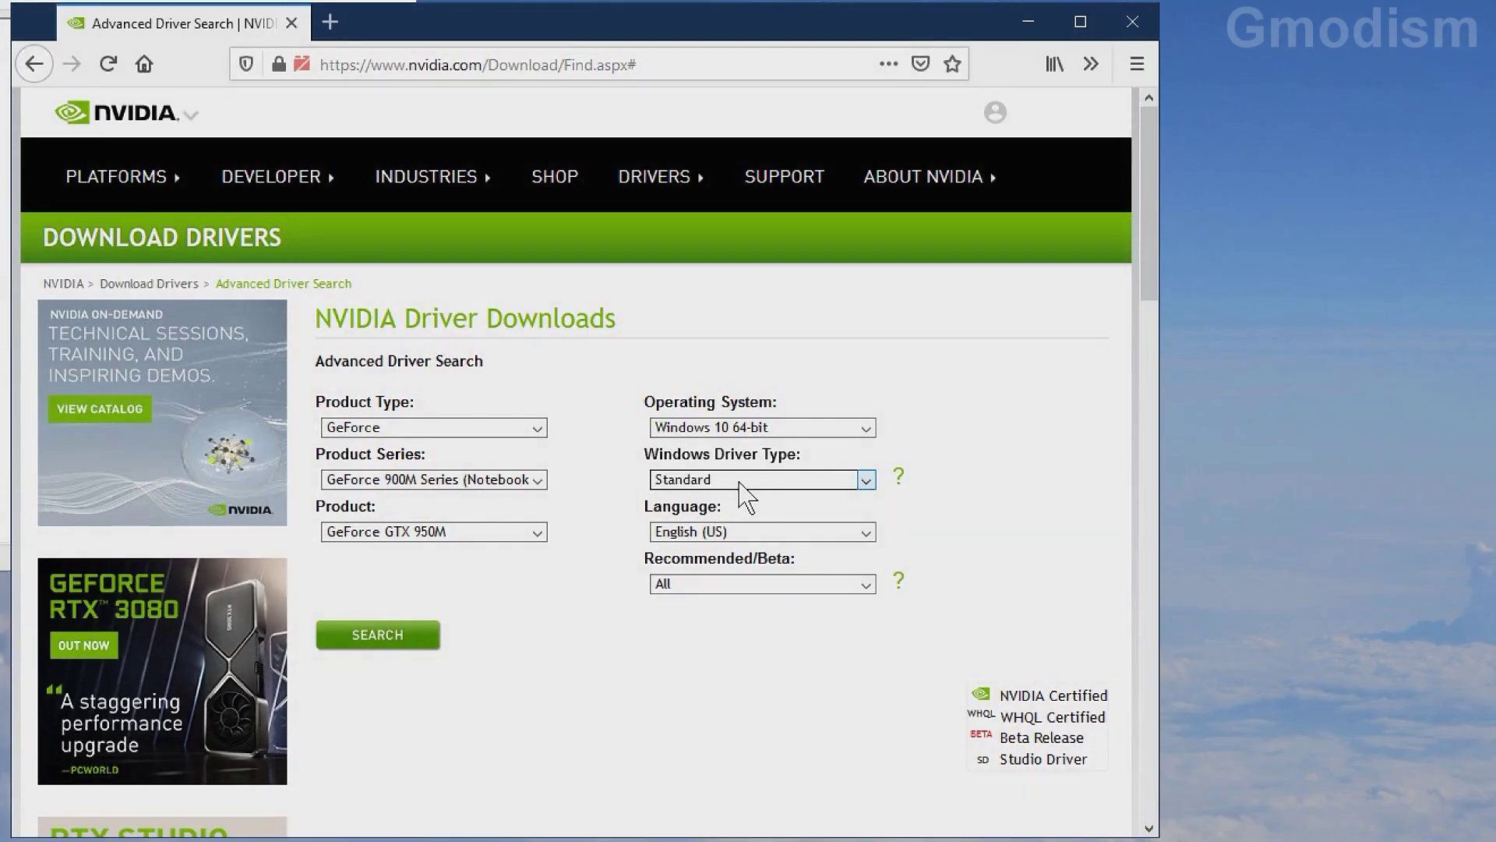
Step: Keep driver type Standard, language English (US) and Recommended/Beta All, then run the search
{"action": "left_click", "coordinate": [746, 480]}
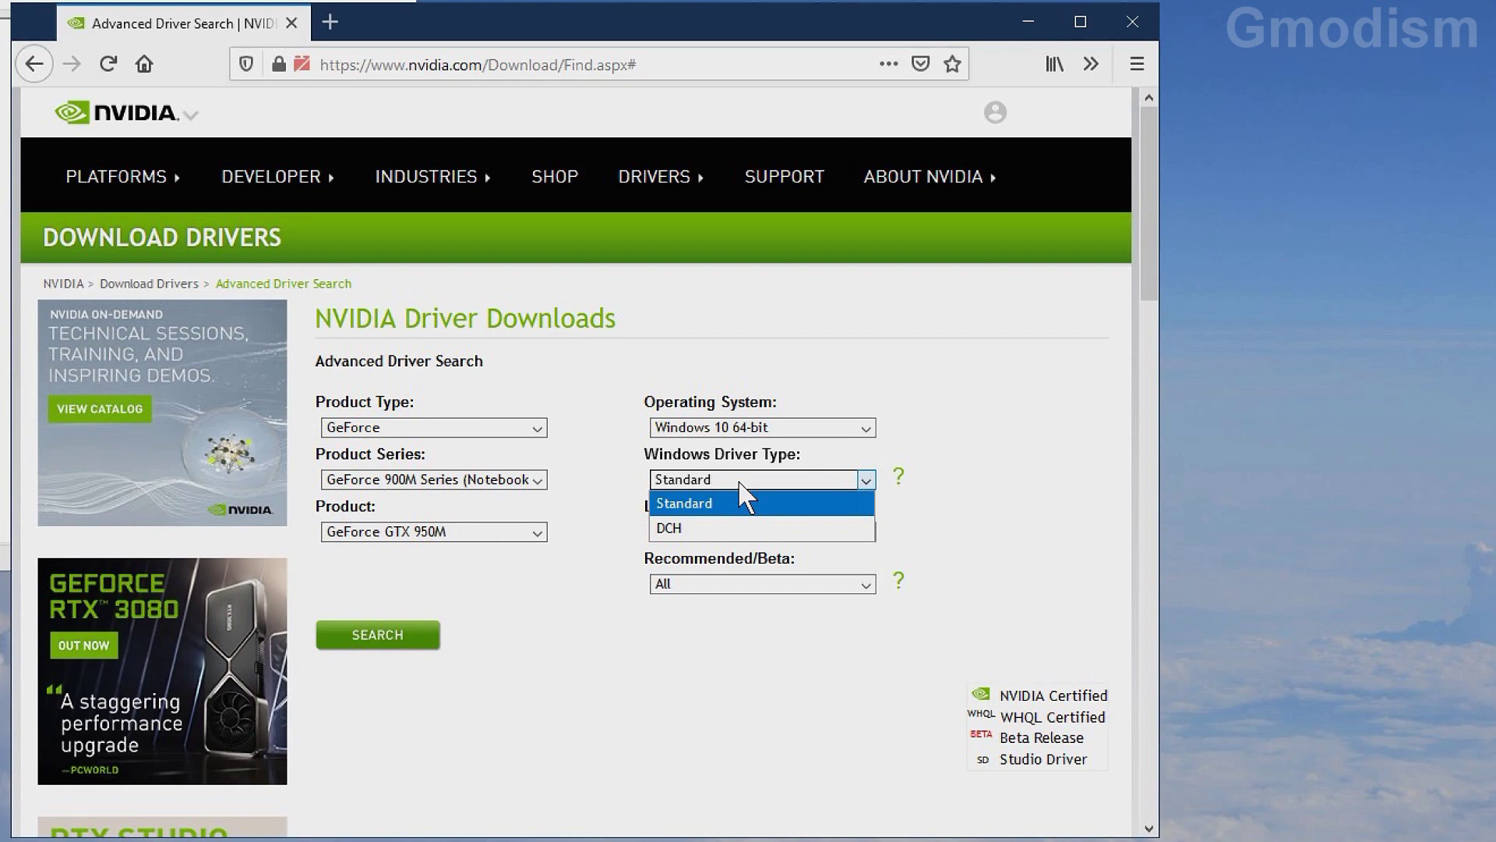
{"action": "left_click", "coordinate": [749, 506]}
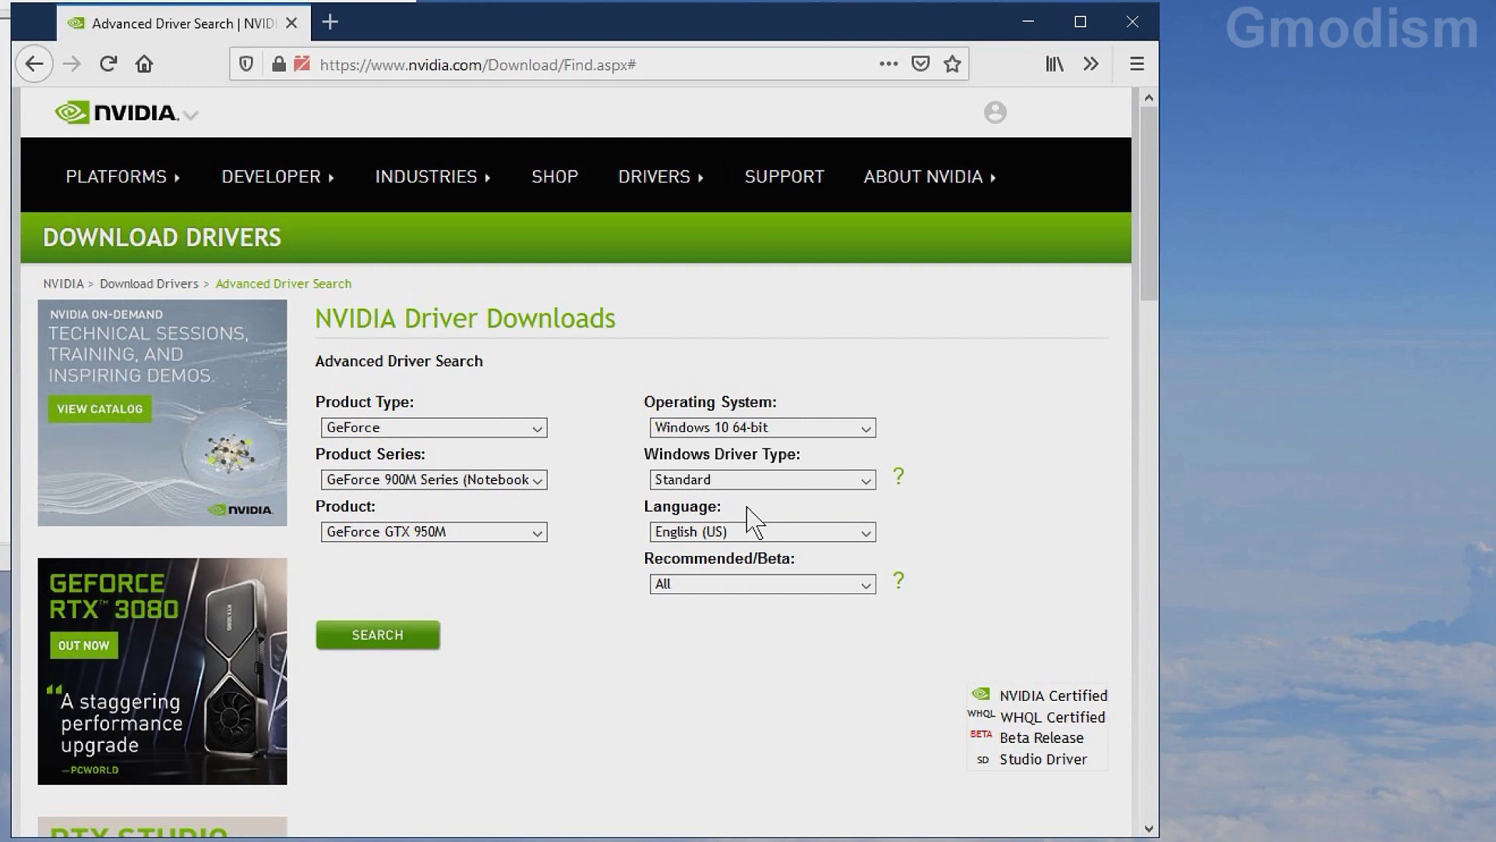
{"action": "left_click", "coordinate": [757, 533]}
{"action": "left_click", "coordinate": [761, 536]}
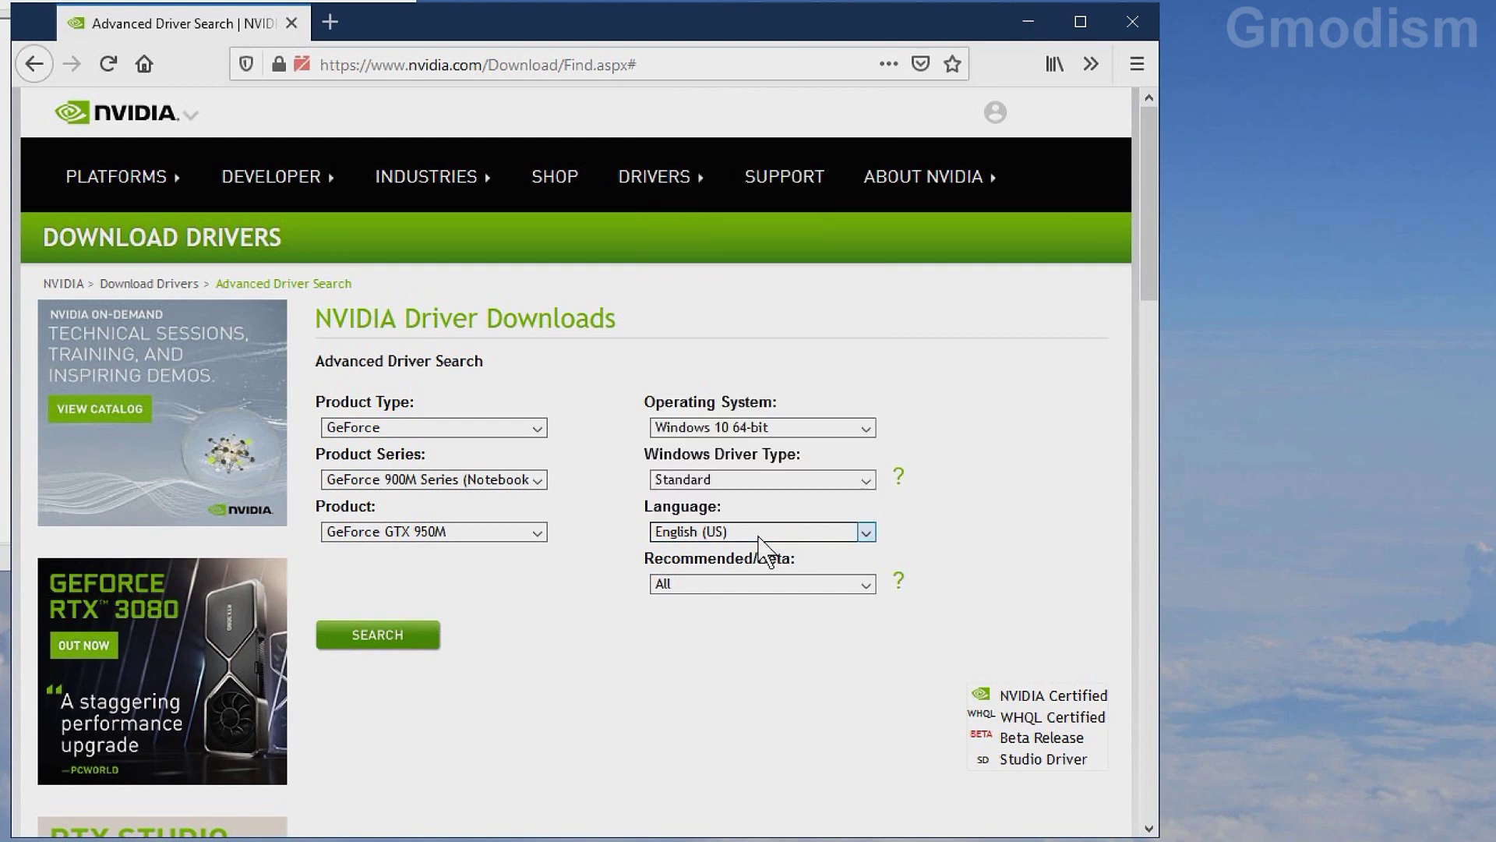
{"action": "left_click", "coordinate": [765, 584]}
{"action": "left_click", "coordinate": [768, 583]}
{"action": "left_click", "coordinate": [400, 645]}
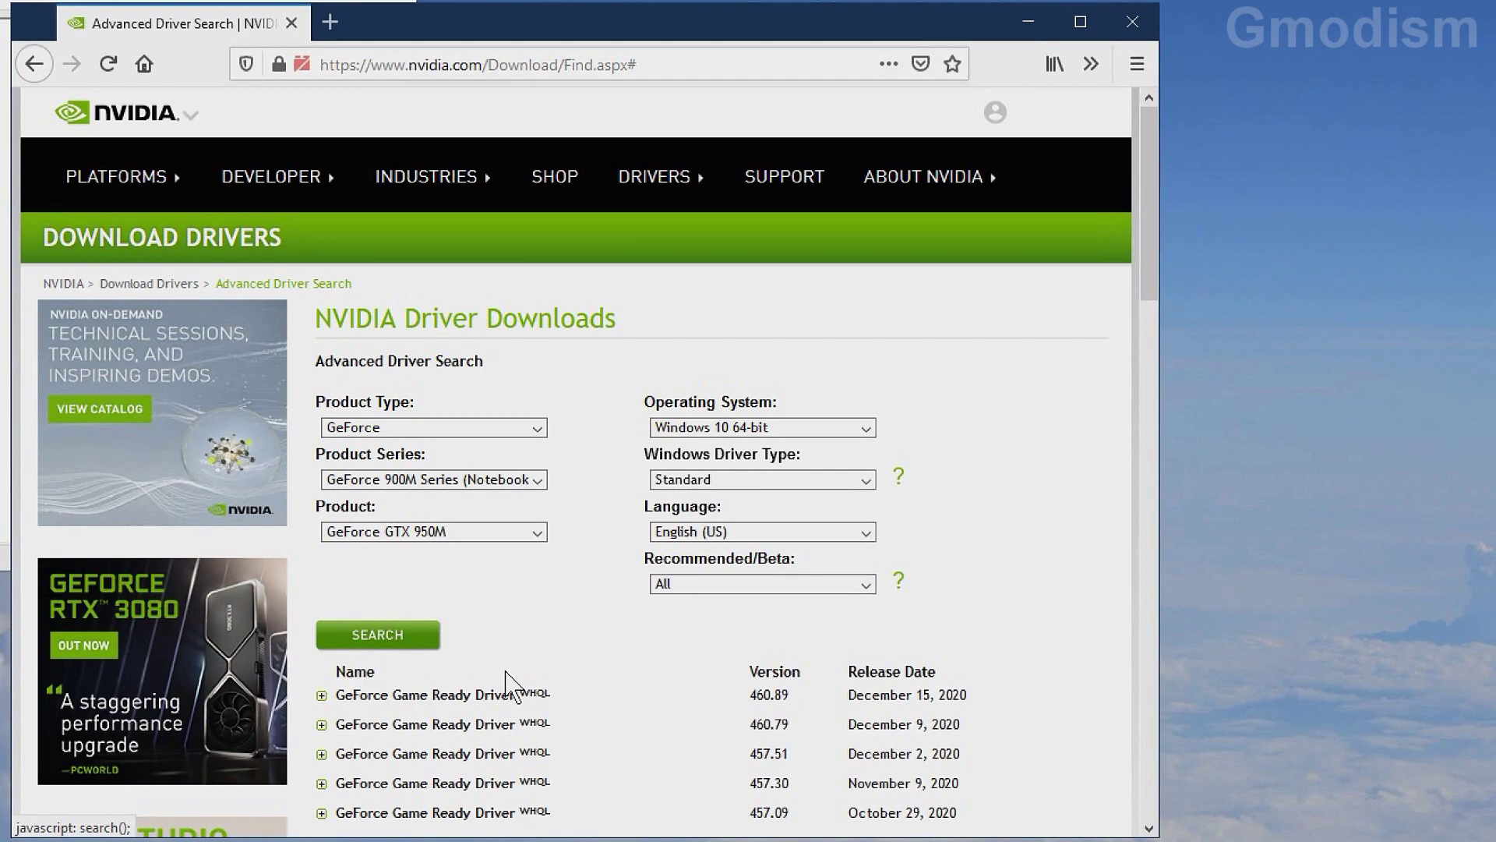
Step: Expand the 460.89 release highlights and open the GeForce Game Ready Driver 460.89 page
{"action": "scroll", "coordinate": [626, 720], "scroll_direction": "down", "scroll_amount": 5}
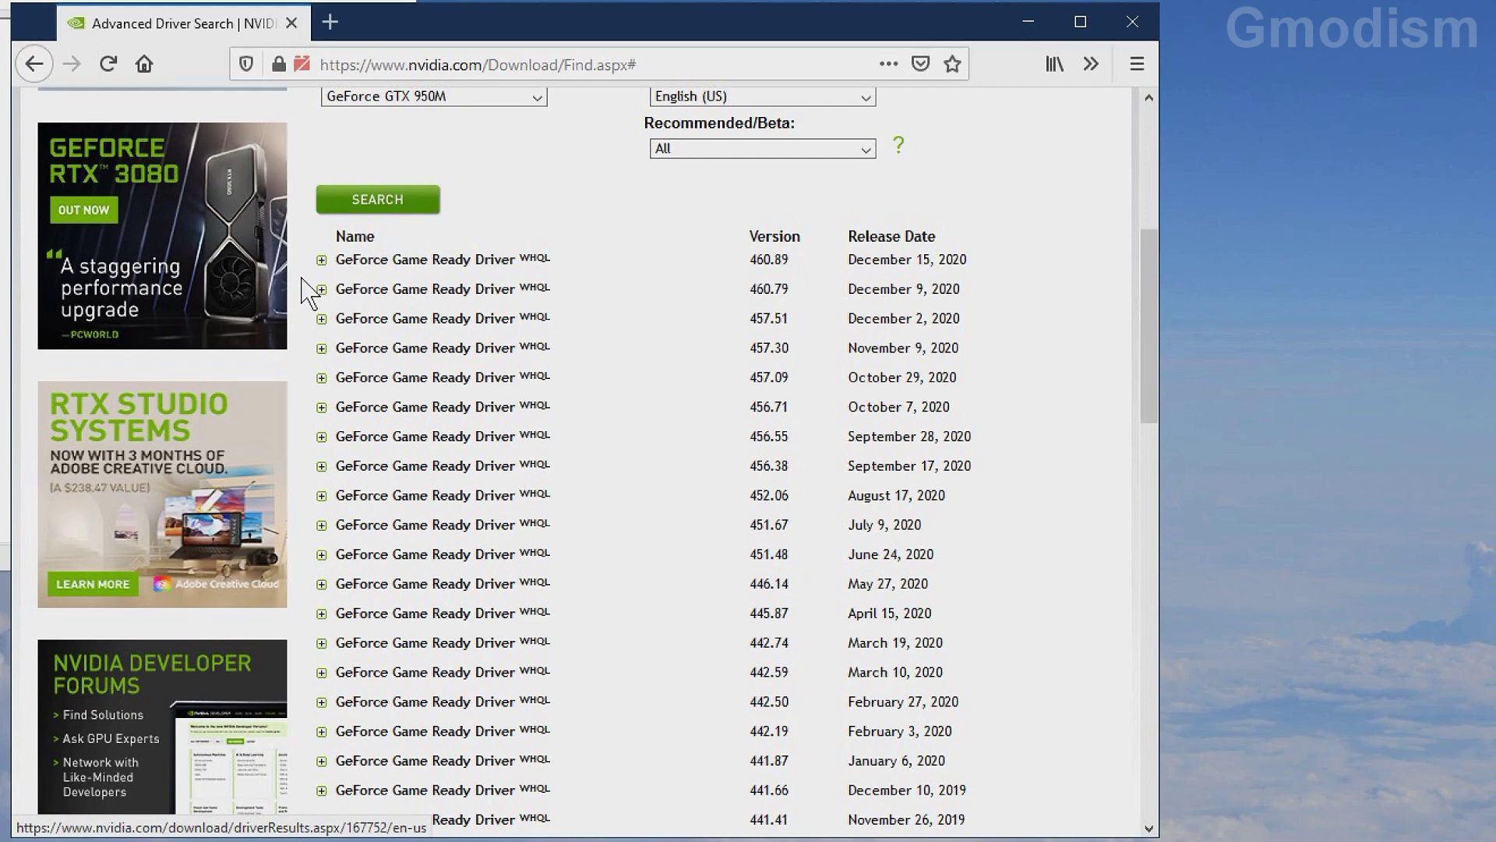
{"action": "left_click", "coordinate": [321, 261]}
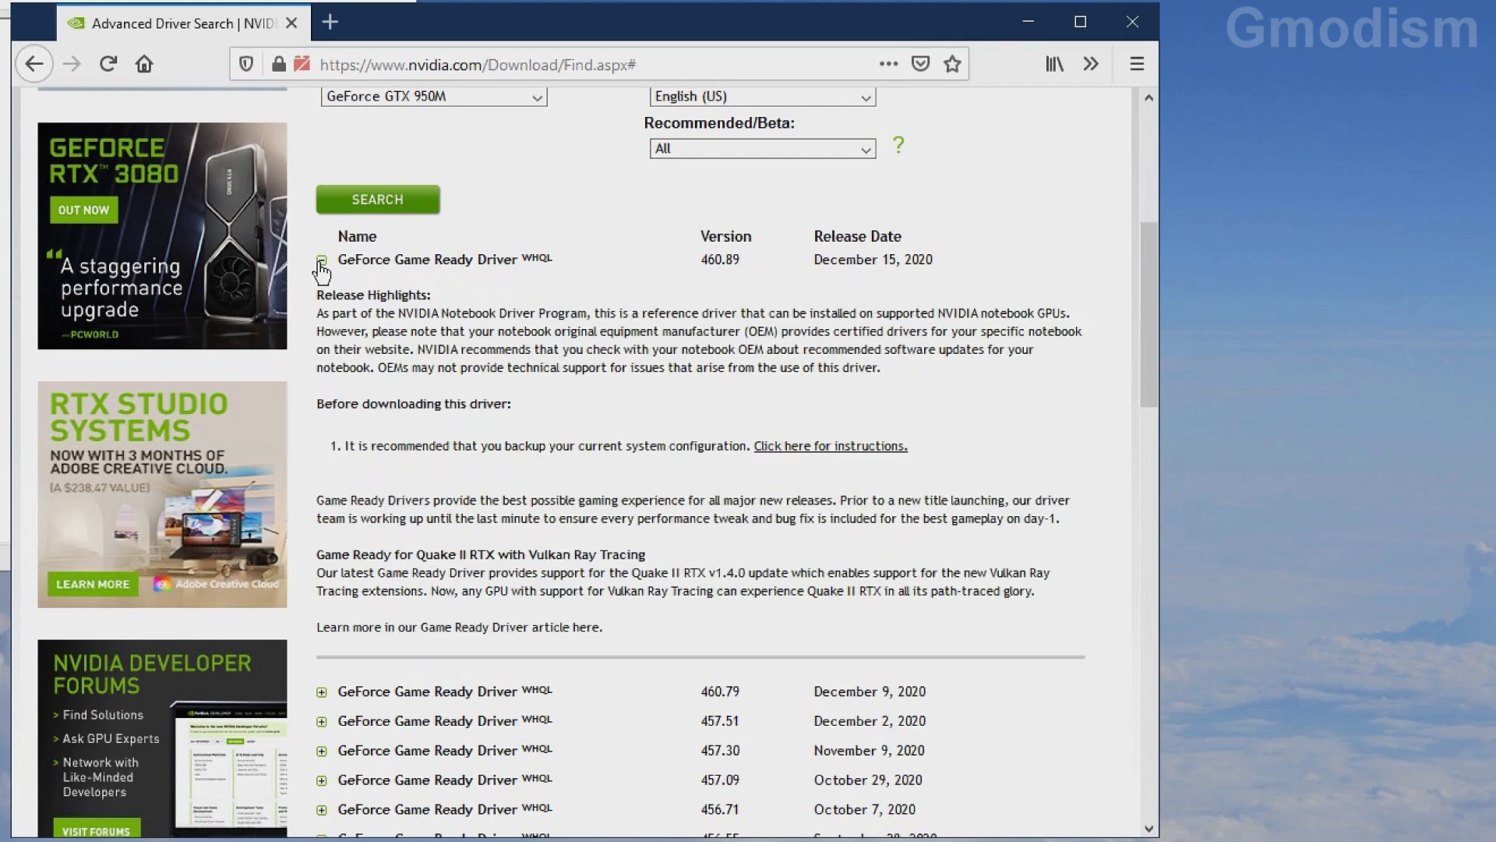
{"action": "left_click", "coordinate": [396, 262]}
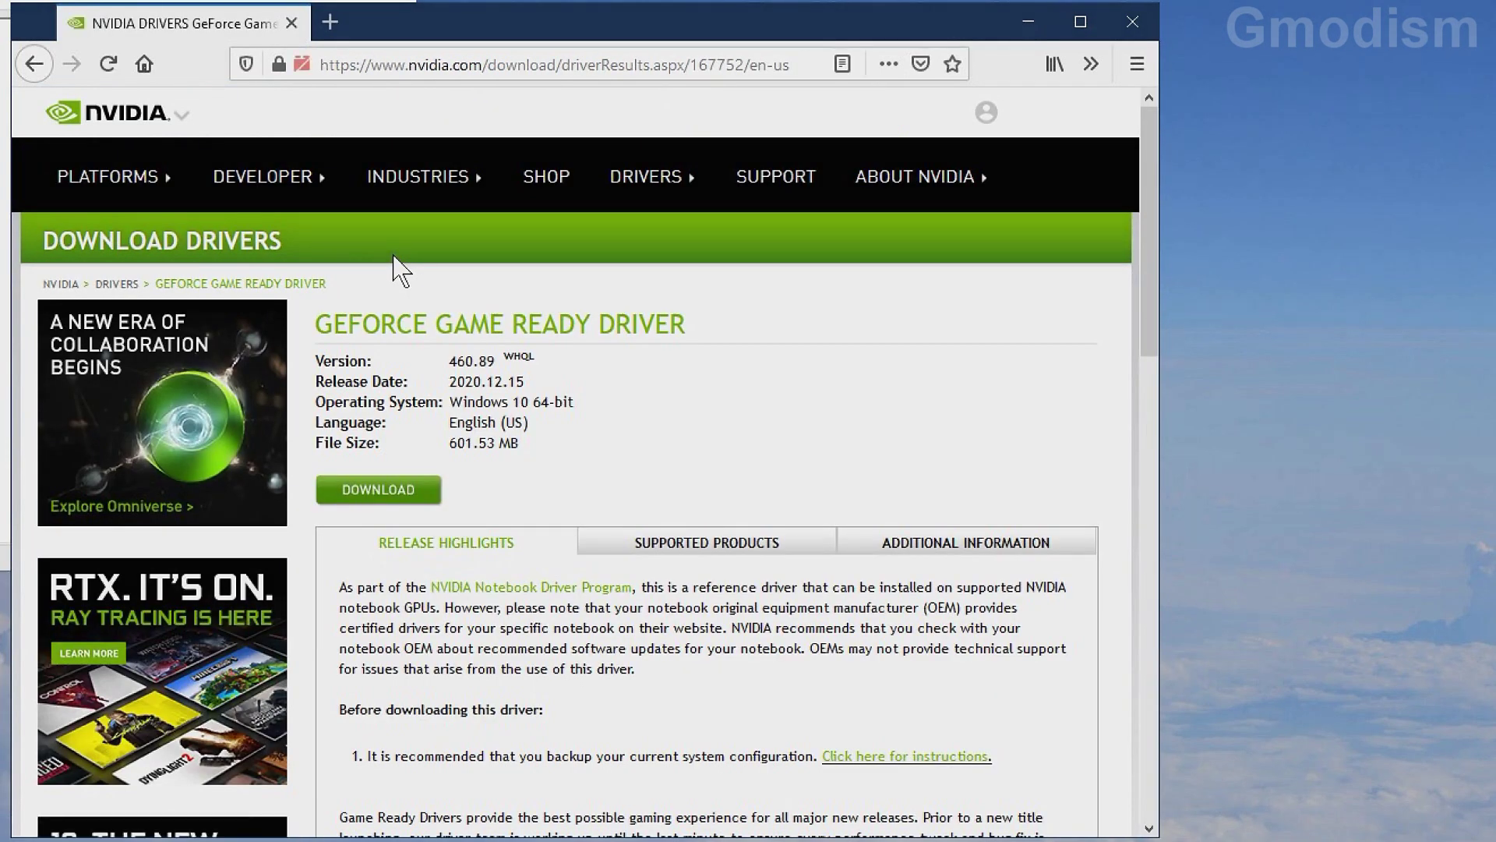
Step: Download and save the 602 MB 460.89 notebook driver installer, checking its progress
{"action": "left_click", "coordinate": [401, 487]}
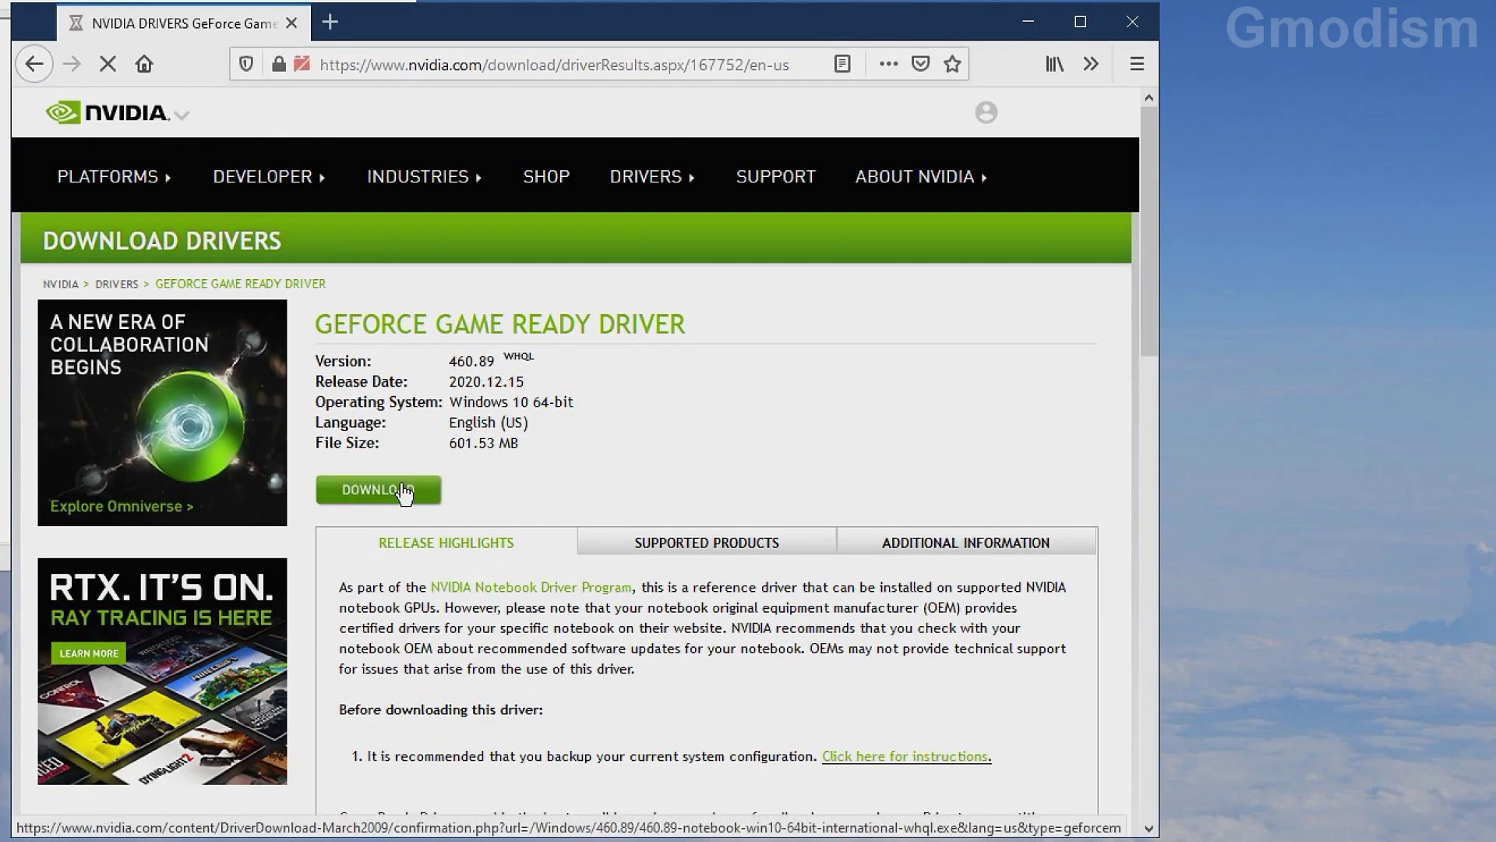
{"action": "left_click", "coordinate": [701, 541]}
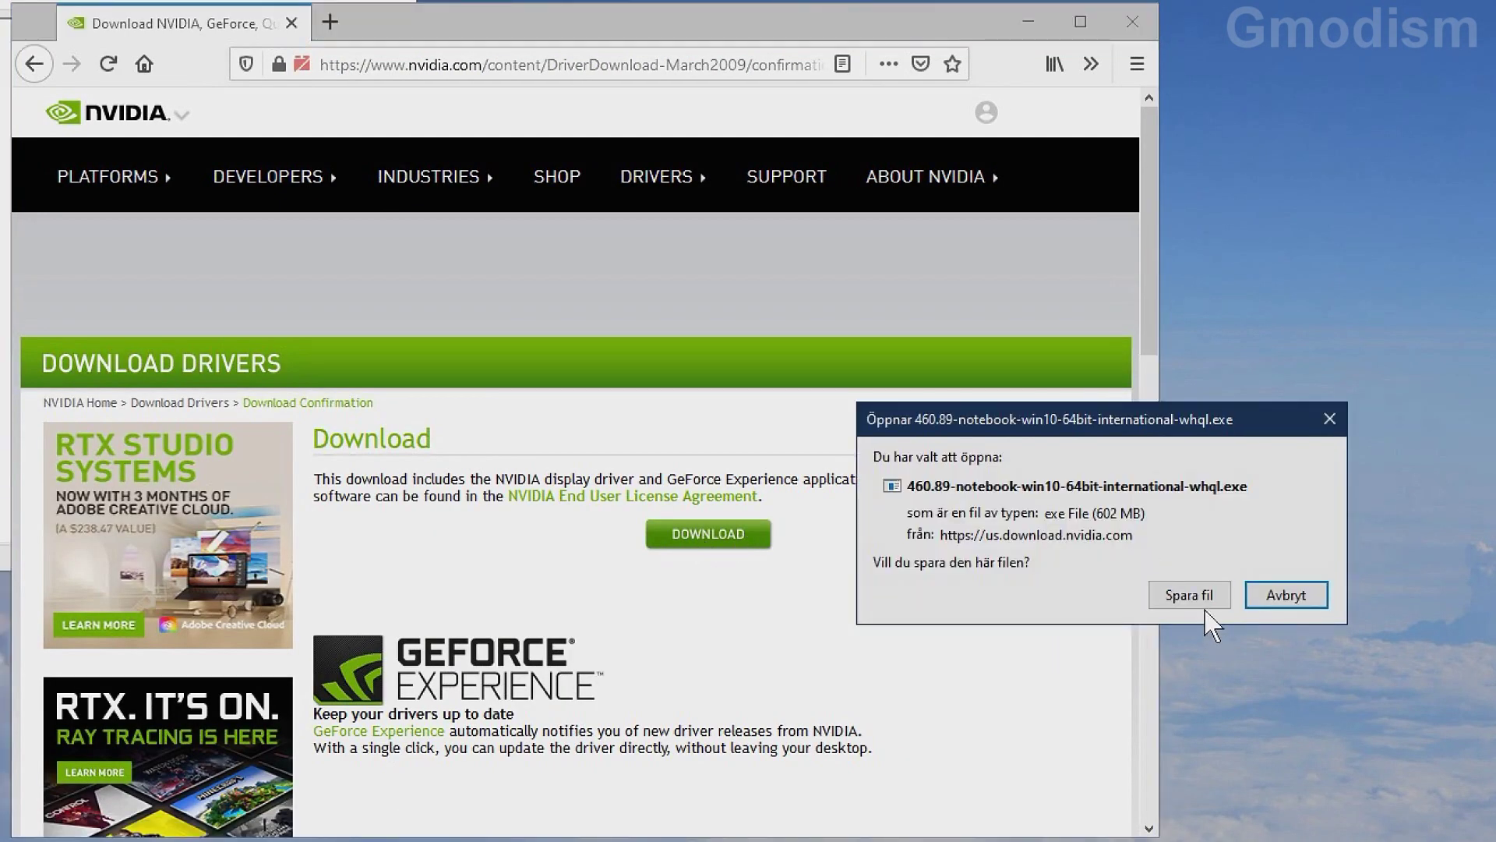
{"action": "left_click", "coordinate": [1197, 600]}
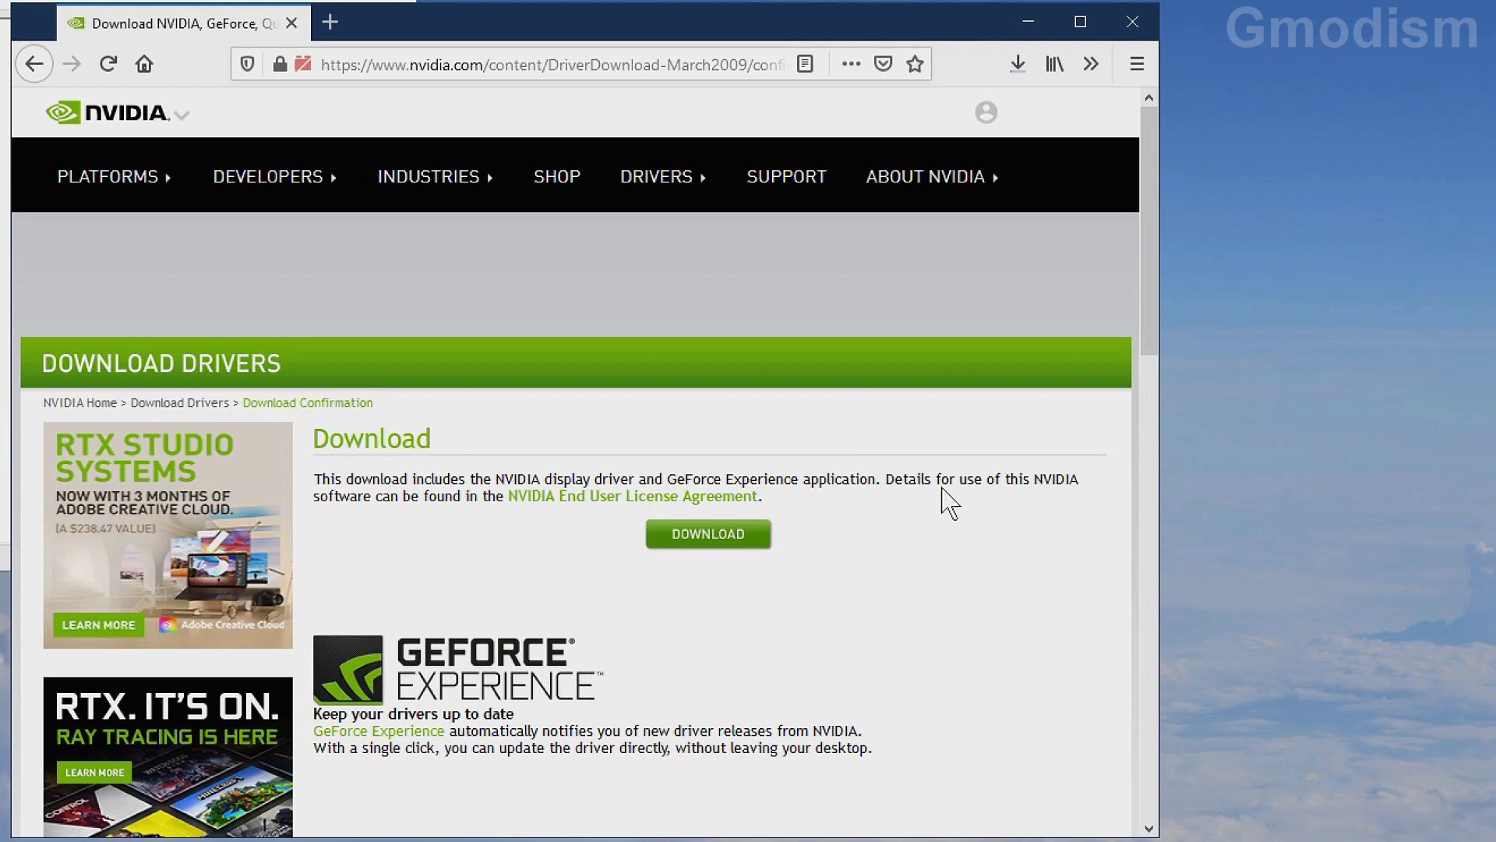
{"action": "left_click", "coordinate": [1018, 78]}
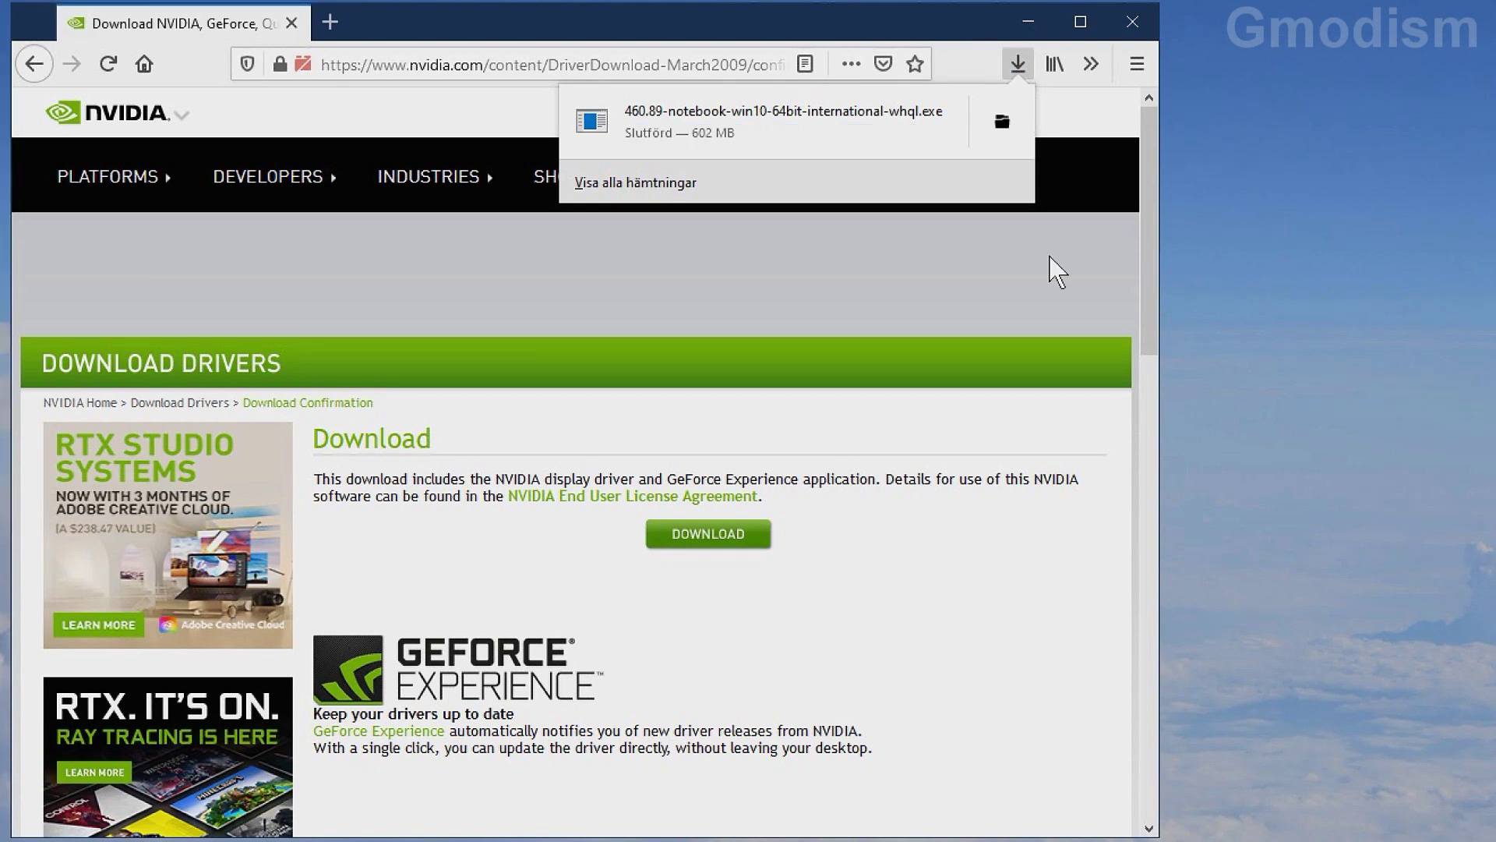
Step: Run the installer and extract it to the default C:\NVIDIA\DisplayDriver\460.89 folder
{"action": "left_click", "coordinate": [855, 134]}
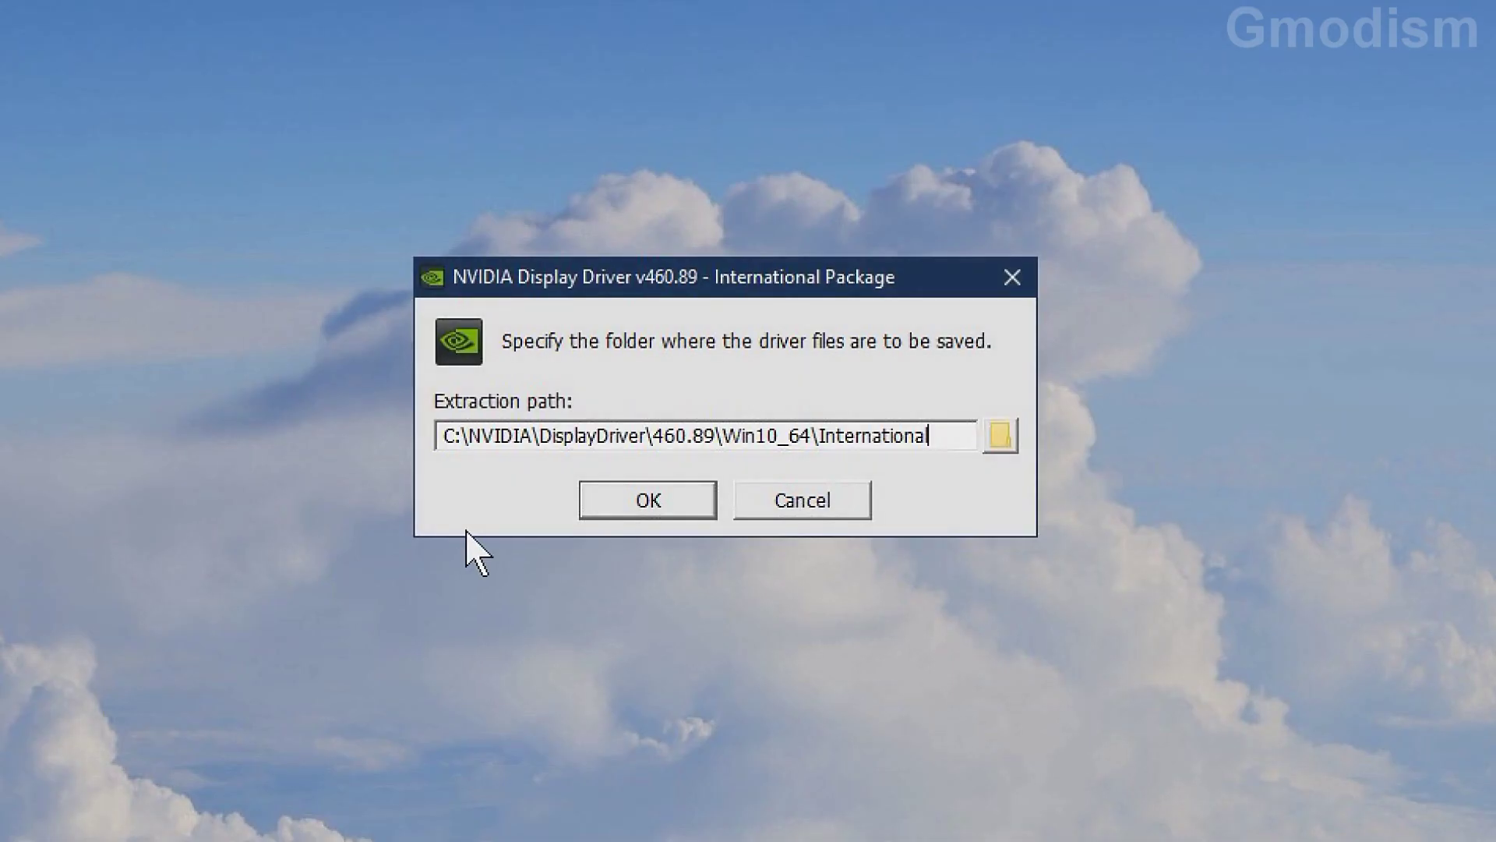
{"action": "left_click", "coordinate": [666, 500]}
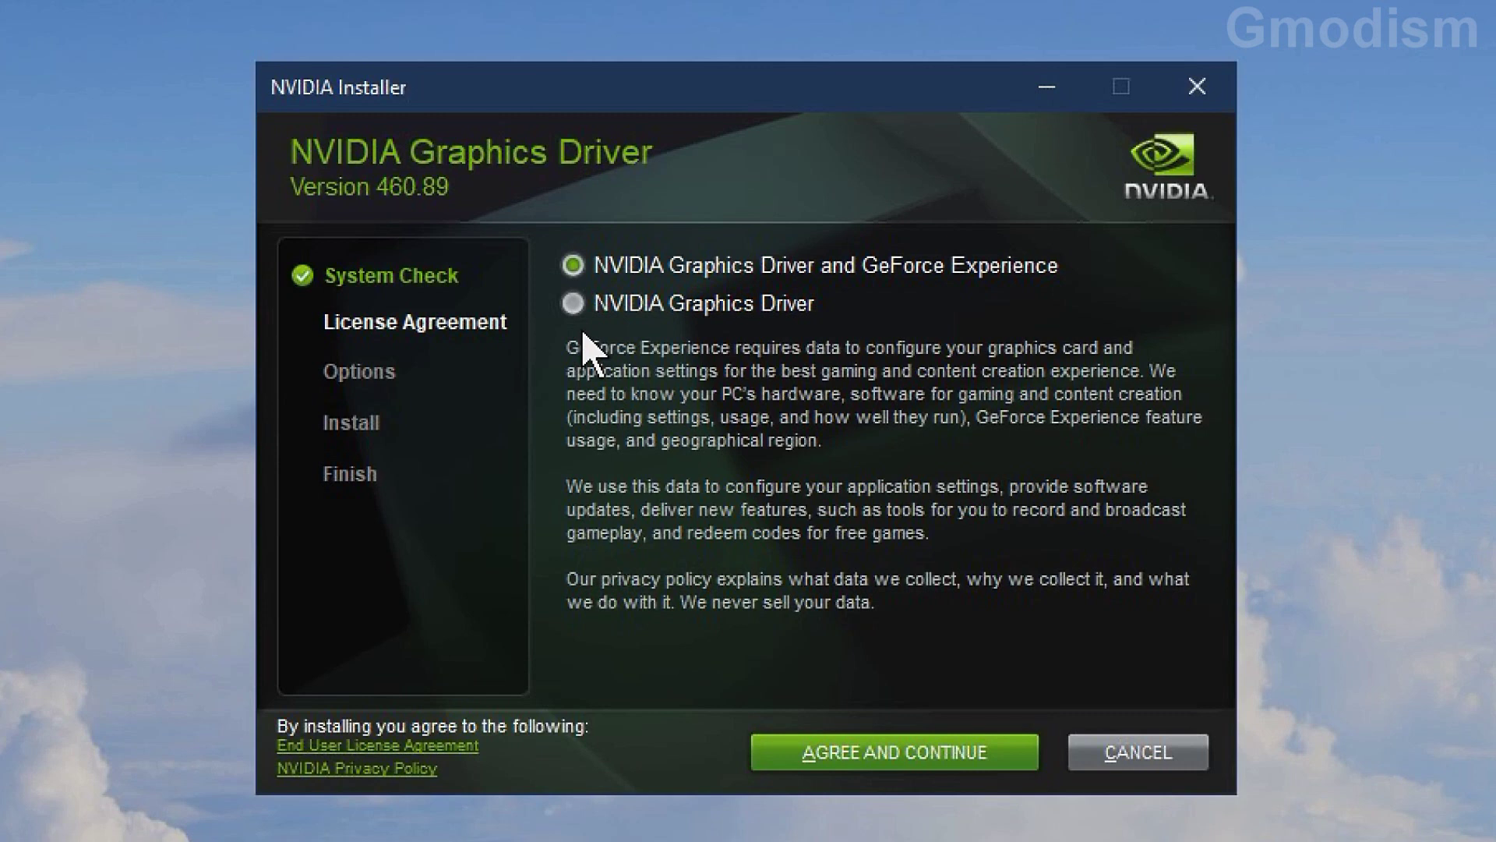
Step: Choose NVIDIA Graphics Driver only, accept the license, and start a Custom clean installation
{"action": "left_click", "coordinate": [573, 303]}
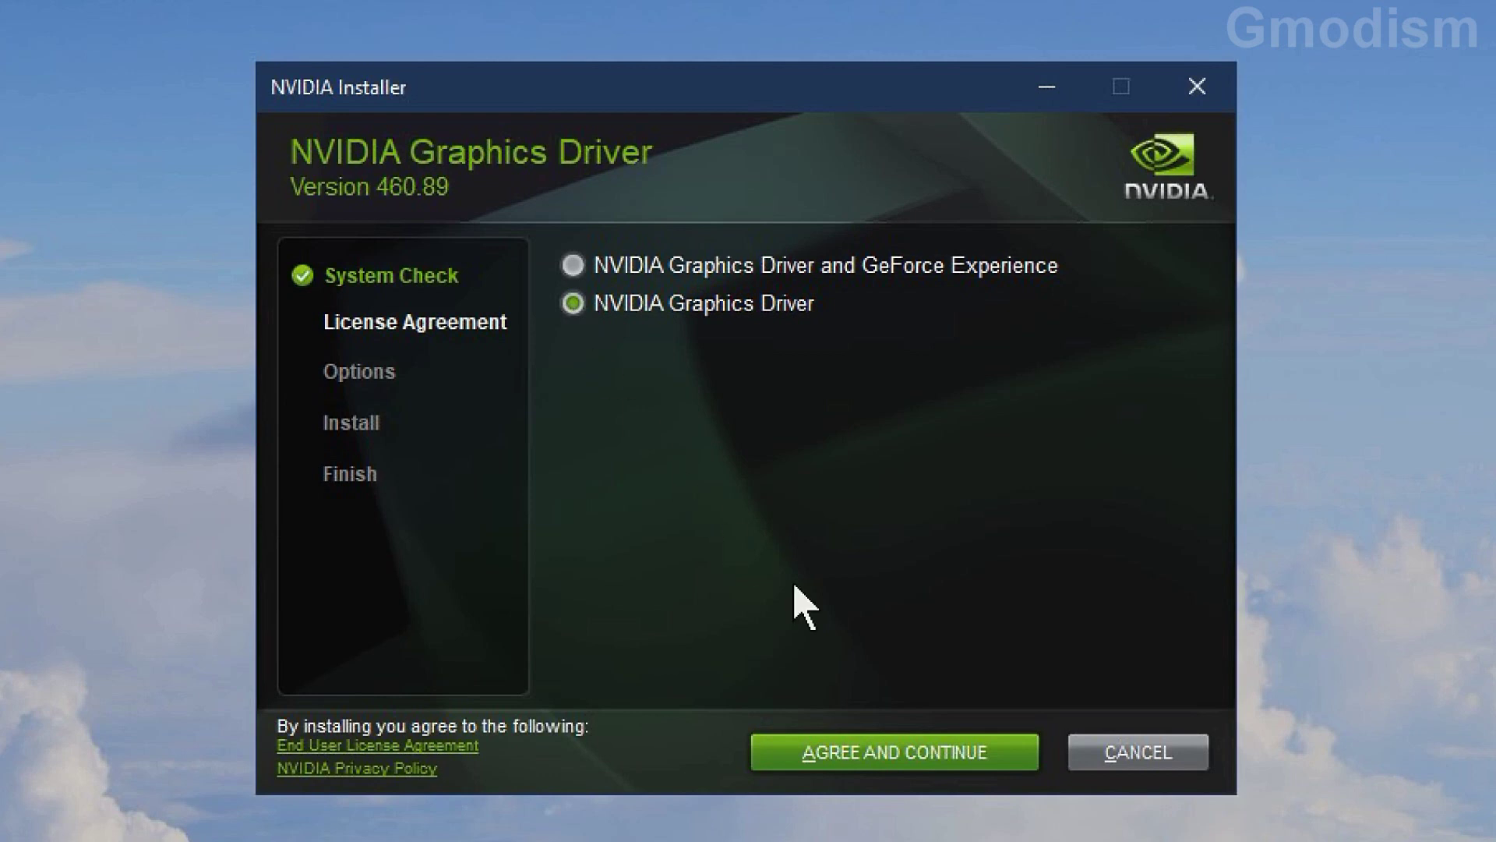
{"action": "left_click", "coordinate": [956, 754]}
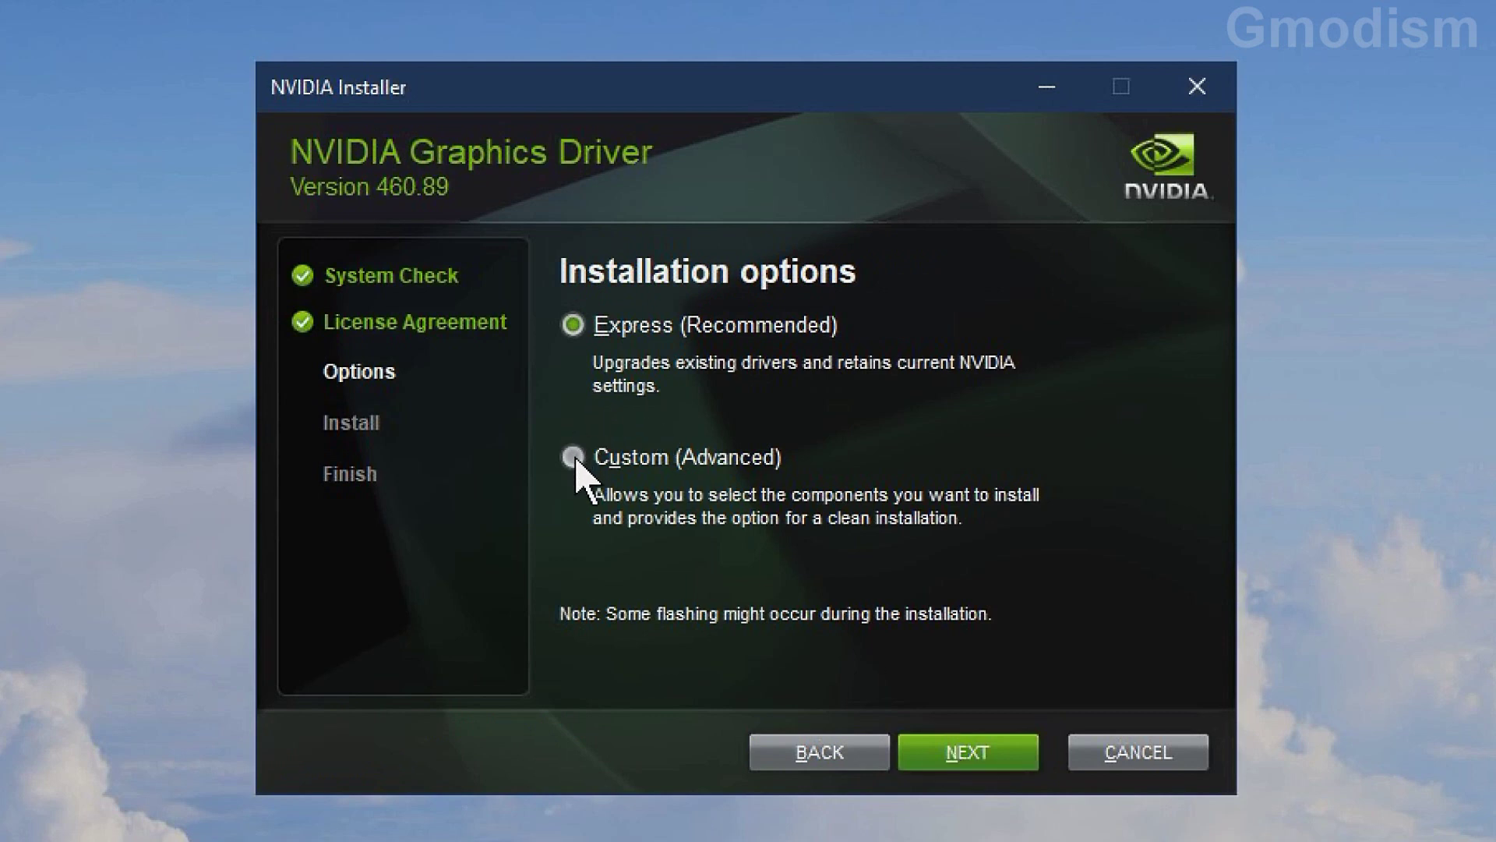
{"action": "left_click", "coordinate": [575, 463]}
{"action": "left_click", "coordinate": [951, 763]}
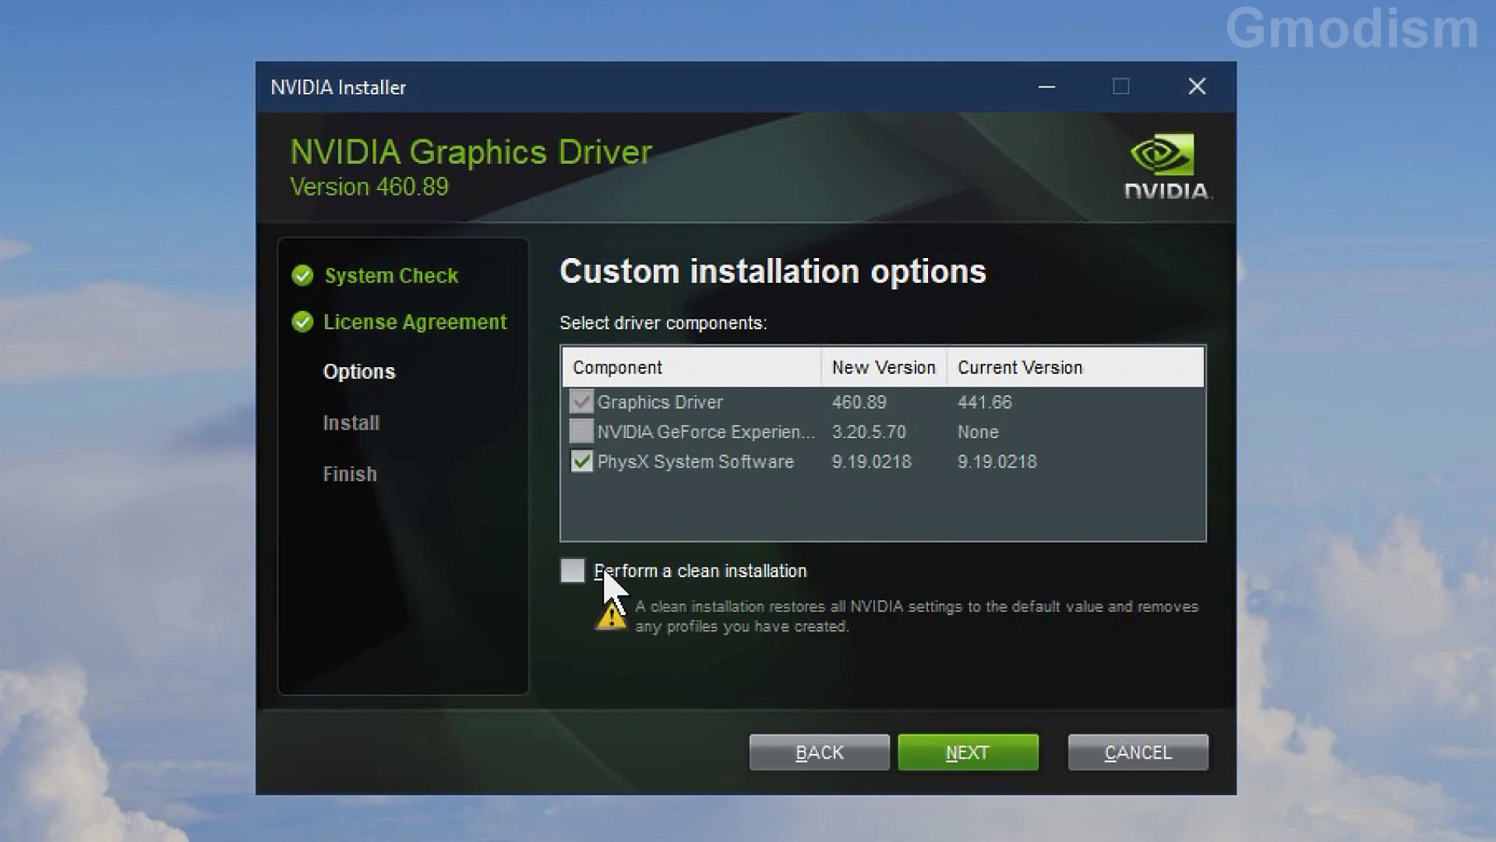
{"action": "left_click", "coordinate": [571, 572]}
{"action": "left_click", "coordinate": [970, 750]}
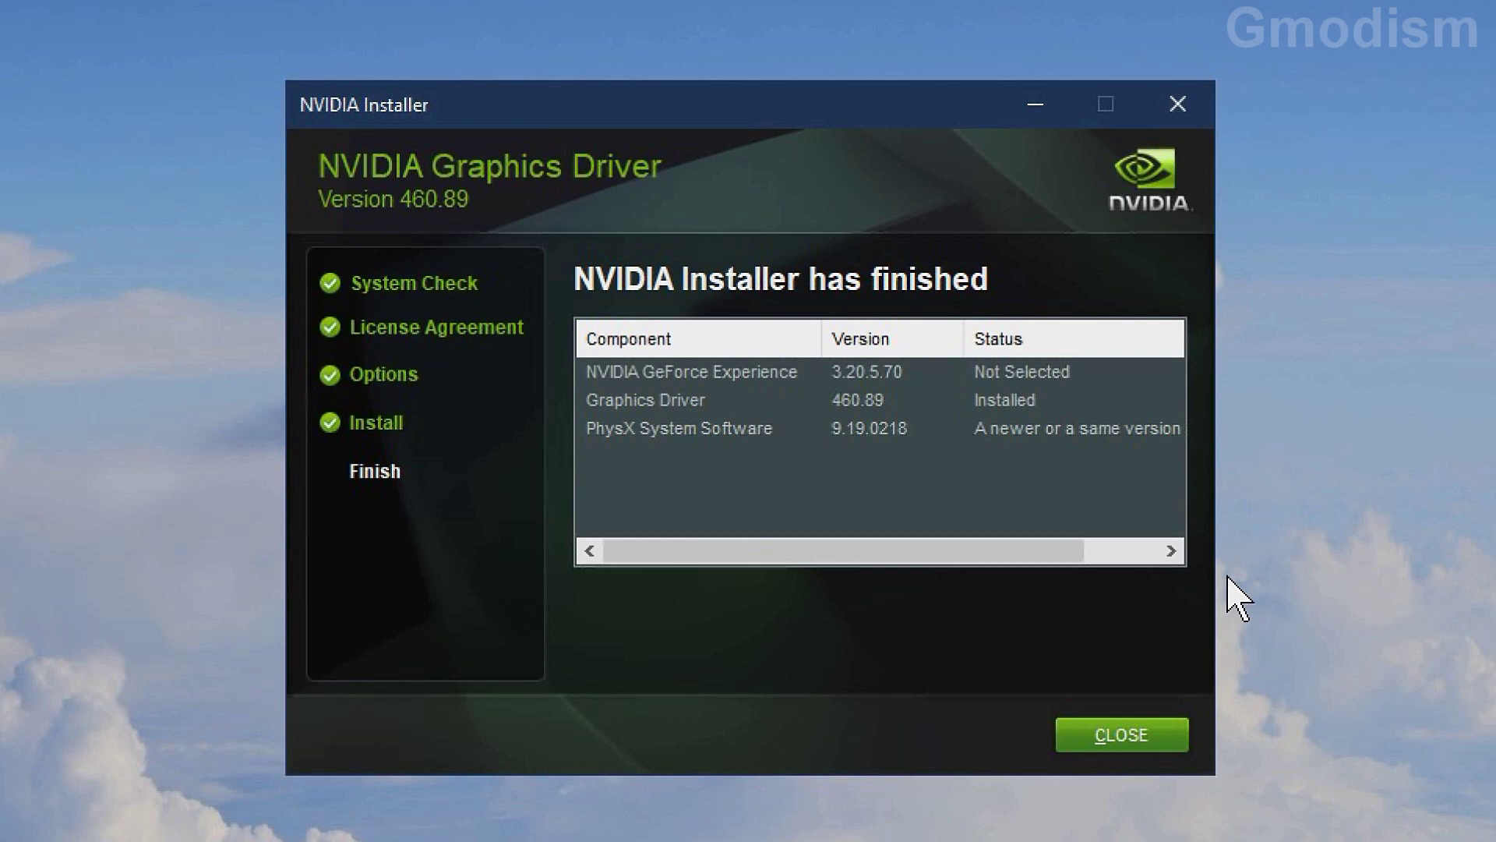
Step: Close the NVIDIA Installer once Graphics Driver 460.89 finishes installing
{"action": "left_click", "coordinate": [1139, 737]}
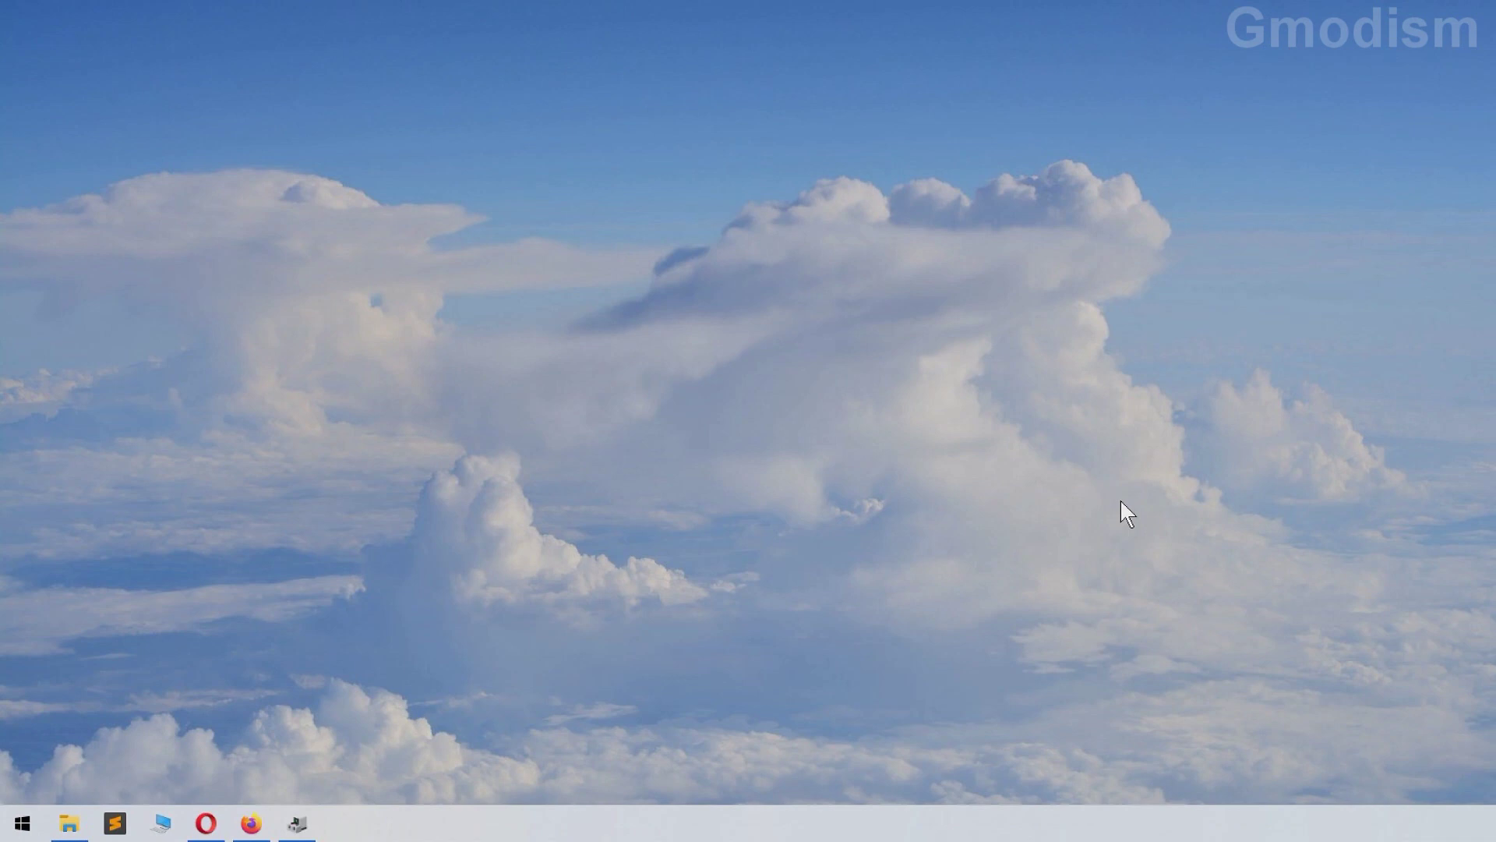
Step: In NVIDIA Control Panel, set Adjust image settings to Use my preference emphasizing Performance
{"action": "right_click", "coordinate": [840, 256]}
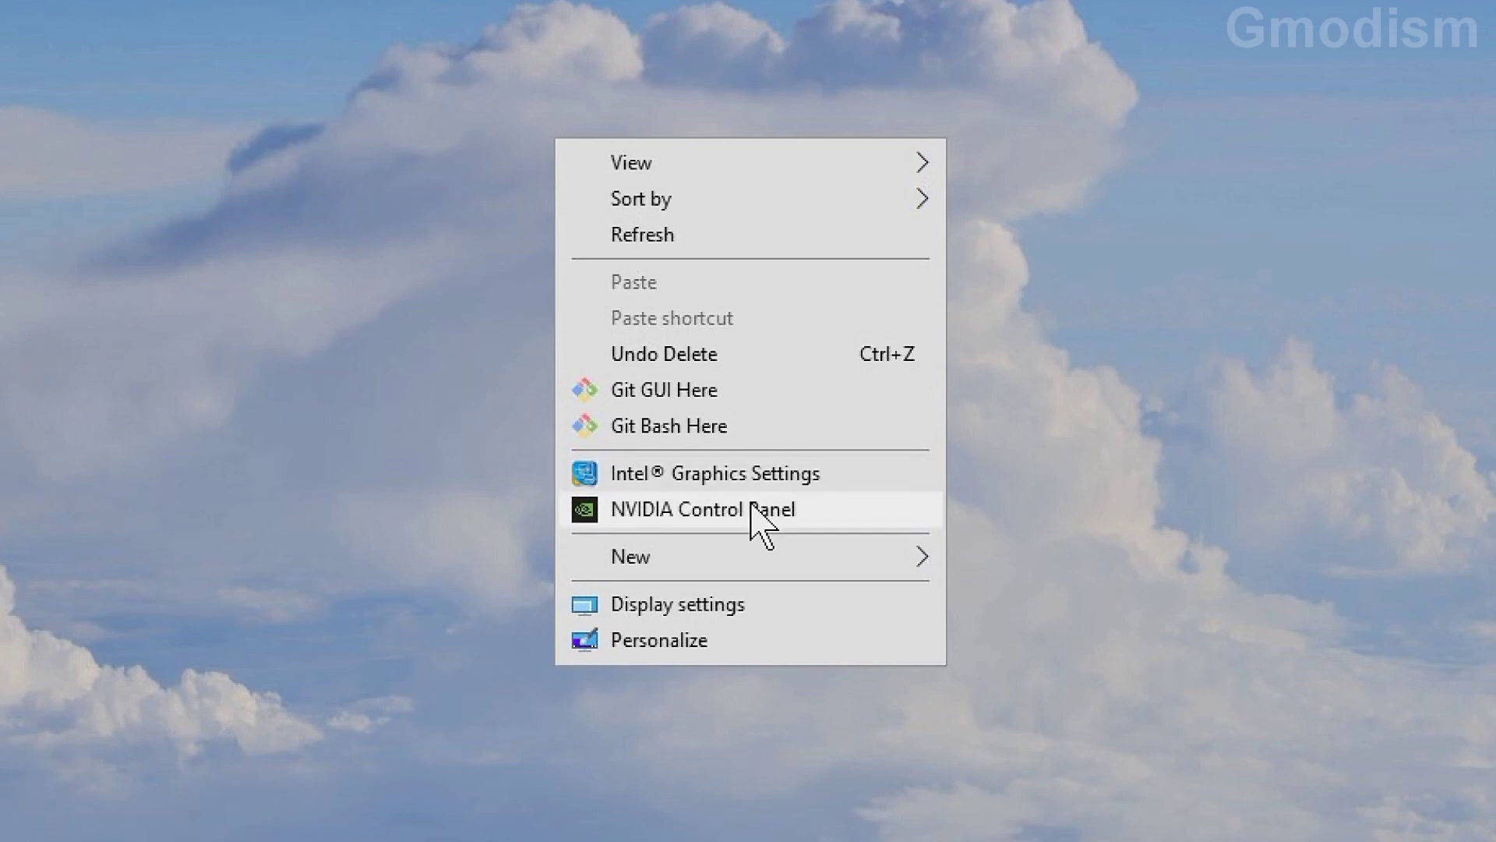
{"action": "left_click", "coordinate": [951, 465]}
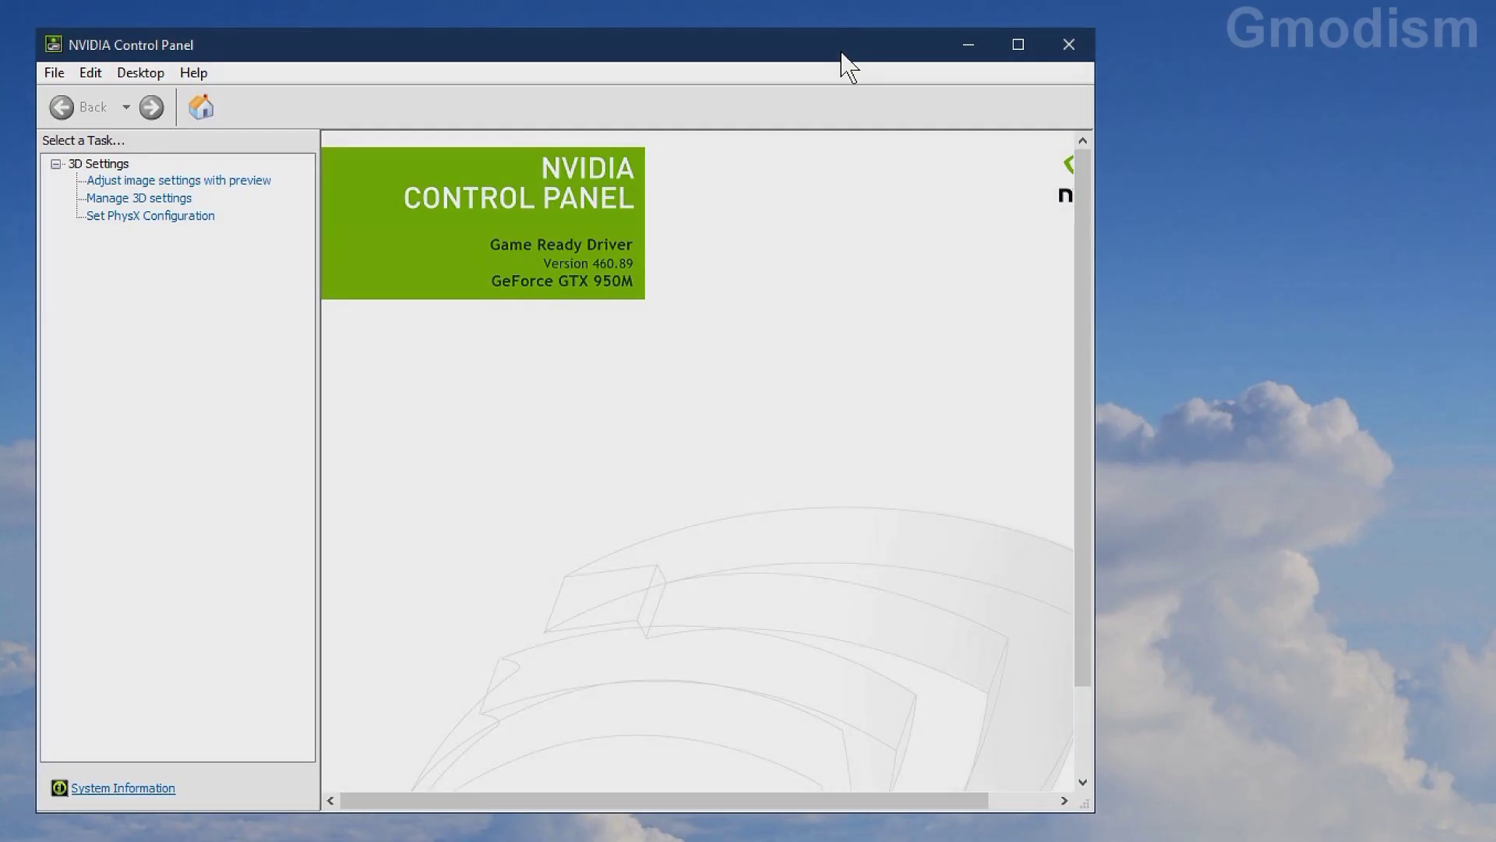
{"action": "left_click", "coordinate": [239, 180]}
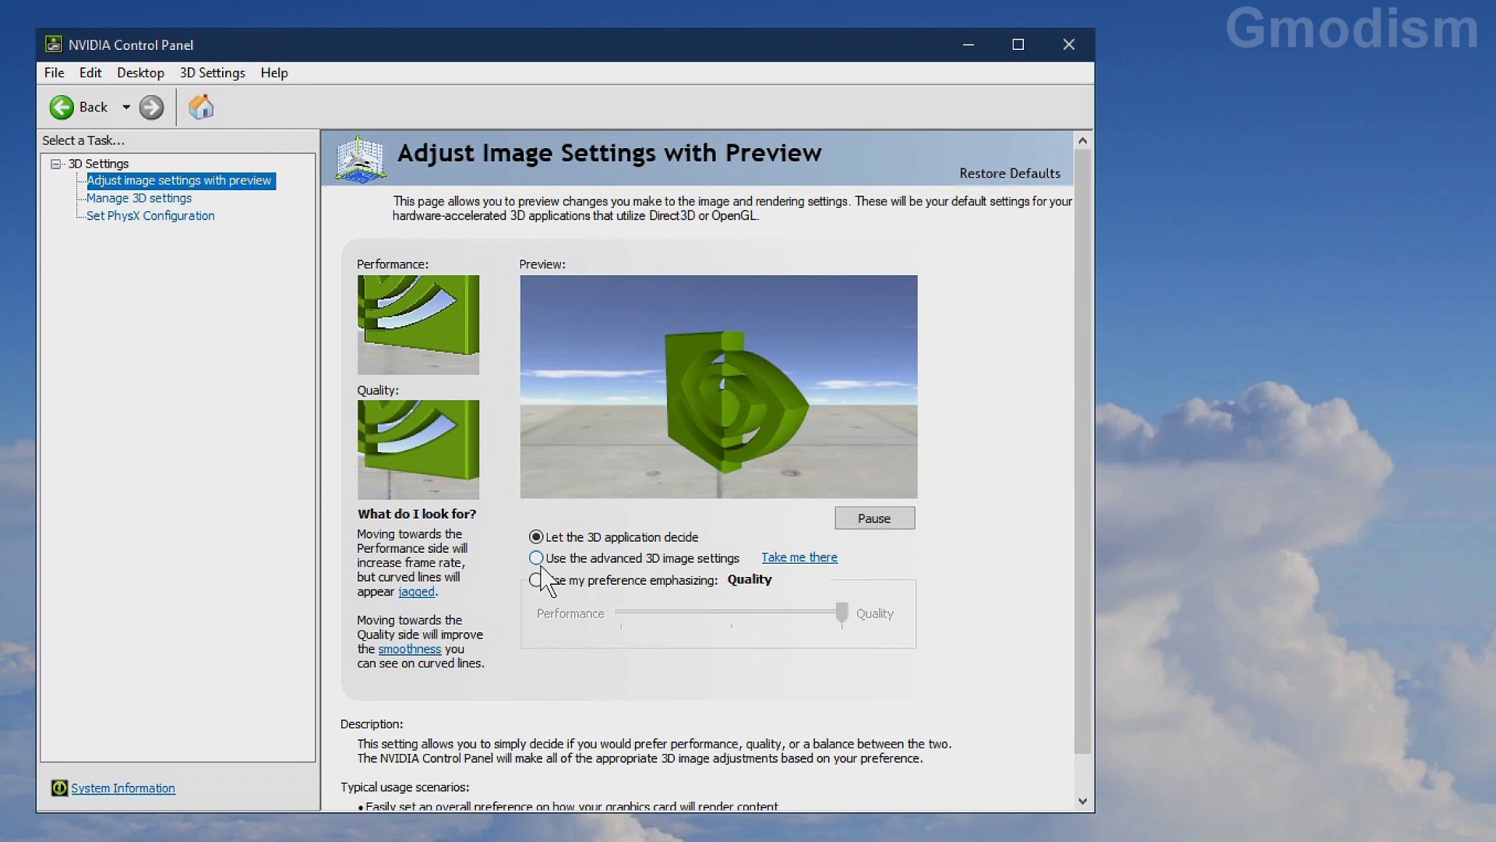
{"action": "left_click", "coordinate": [539, 579]}
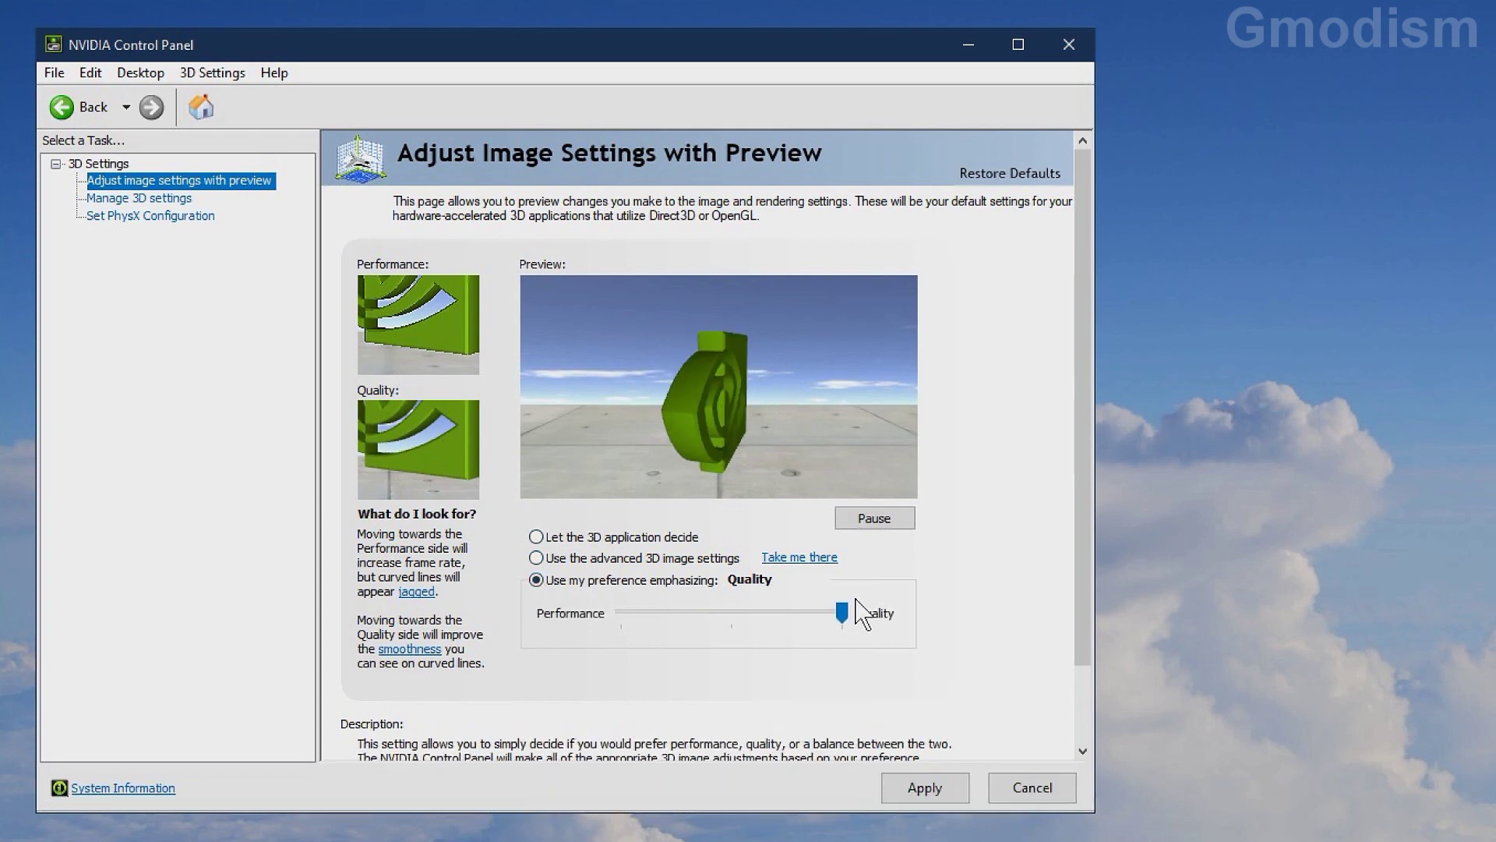
{"action": "left_click_drag", "start_coordinate": [841, 613], "coordinate": [535, 633]}
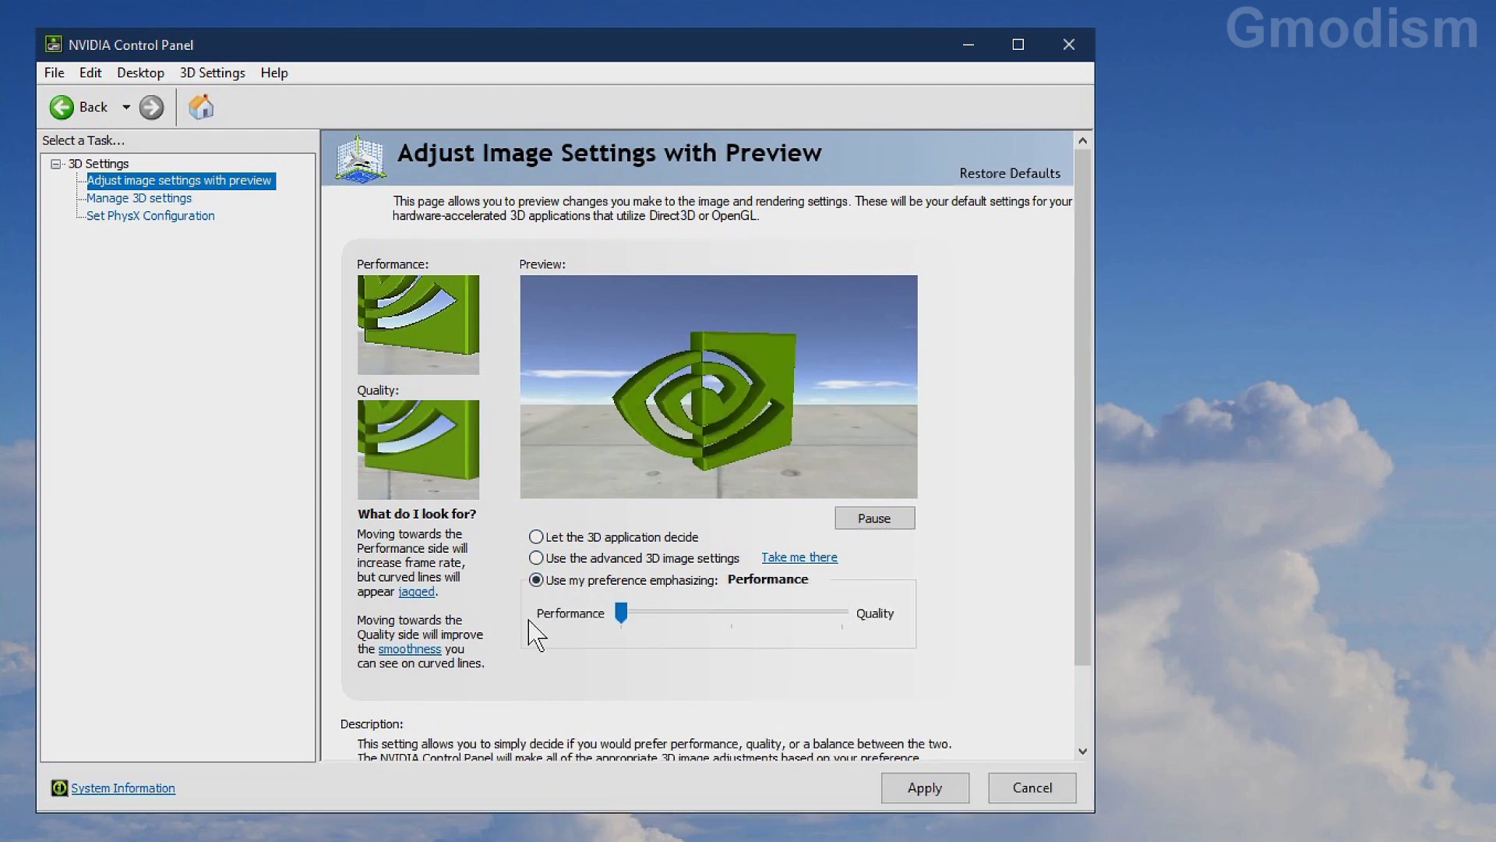
Step: Apply the Performance preference and set the preferred graphics processor to High-performance NVIDIA processor
{"action": "left_click", "coordinate": [924, 787]}
{"action": "left_click", "coordinate": [162, 199]}
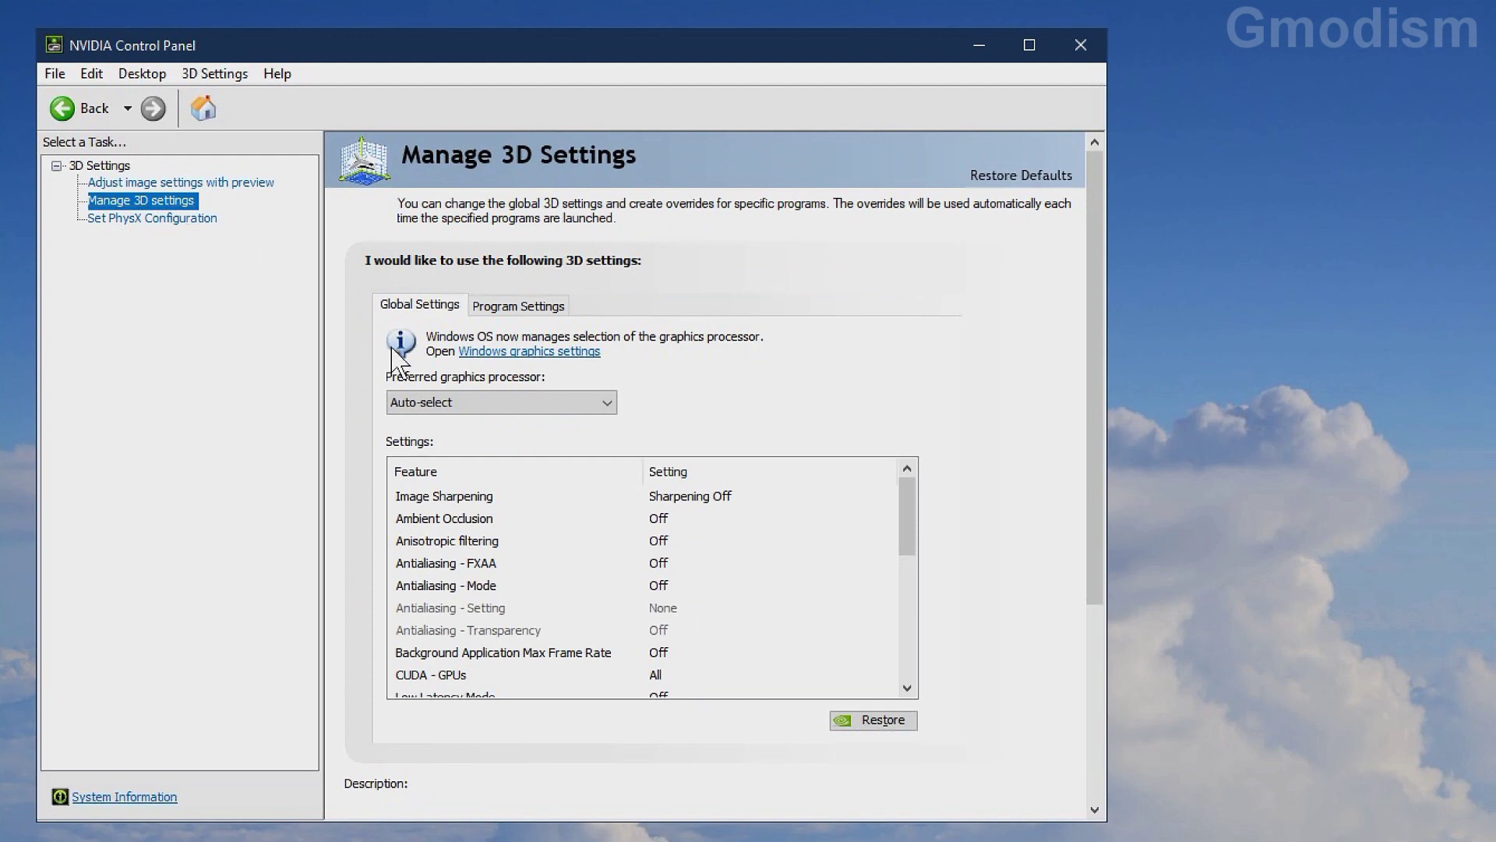
{"action": "left_click", "coordinate": [533, 403]}
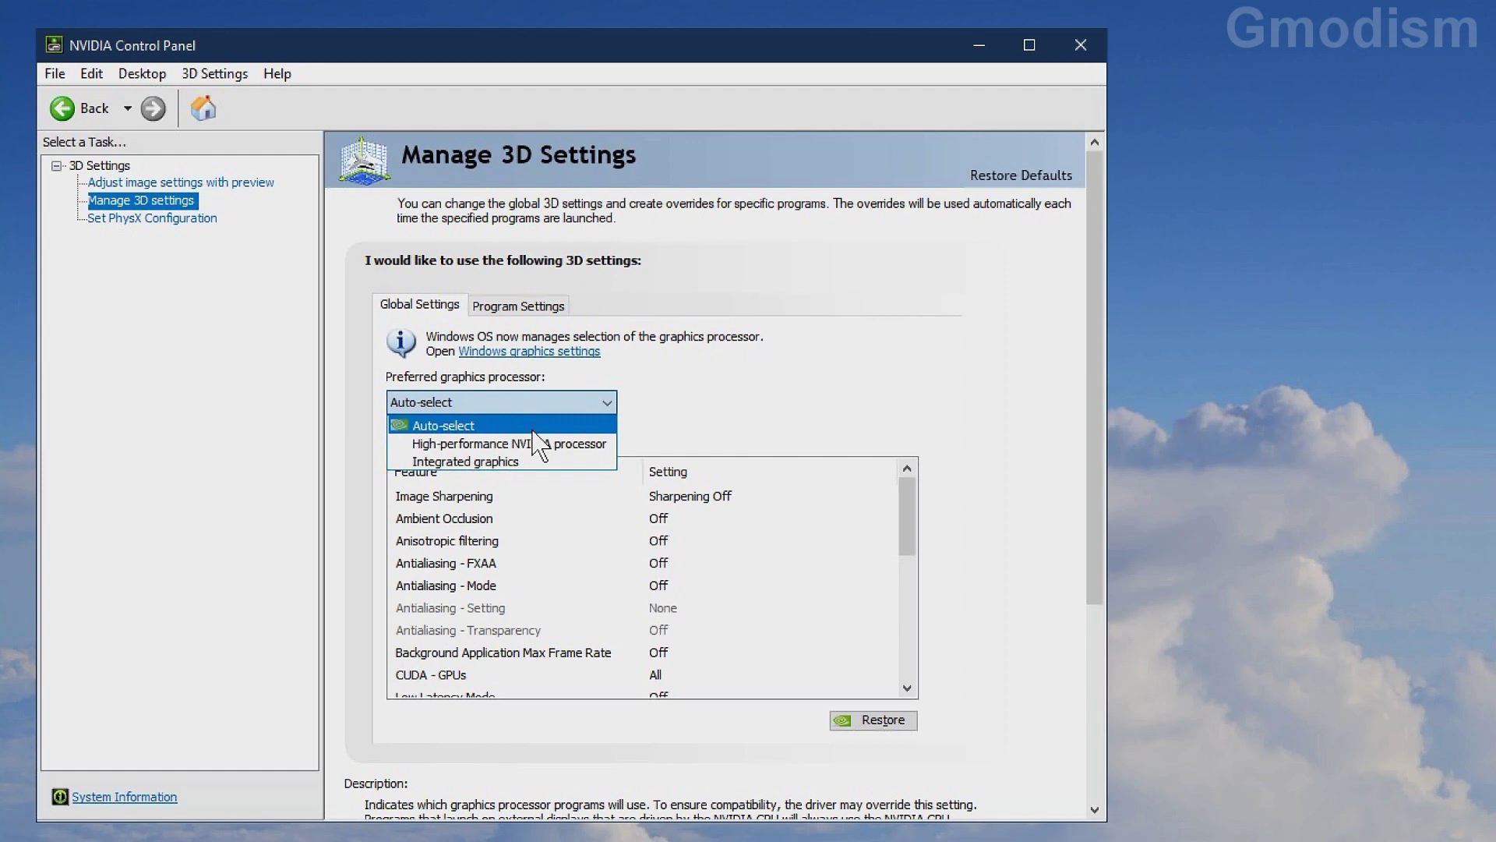
{"action": "left_click", "coordinate": [538, 445]}
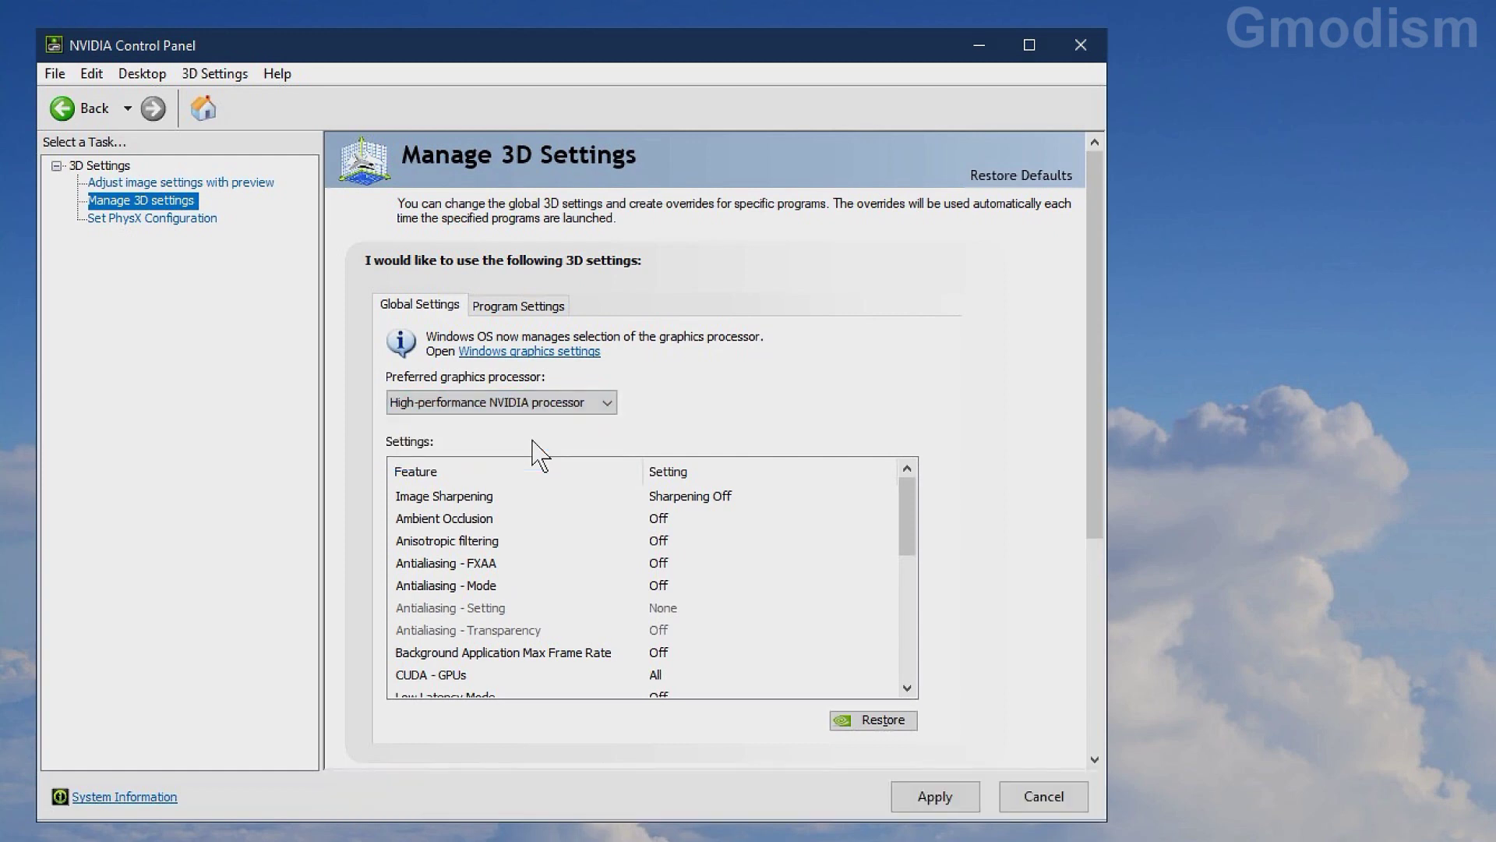
{"action": "left_click", "coordinate": [951, 796]}
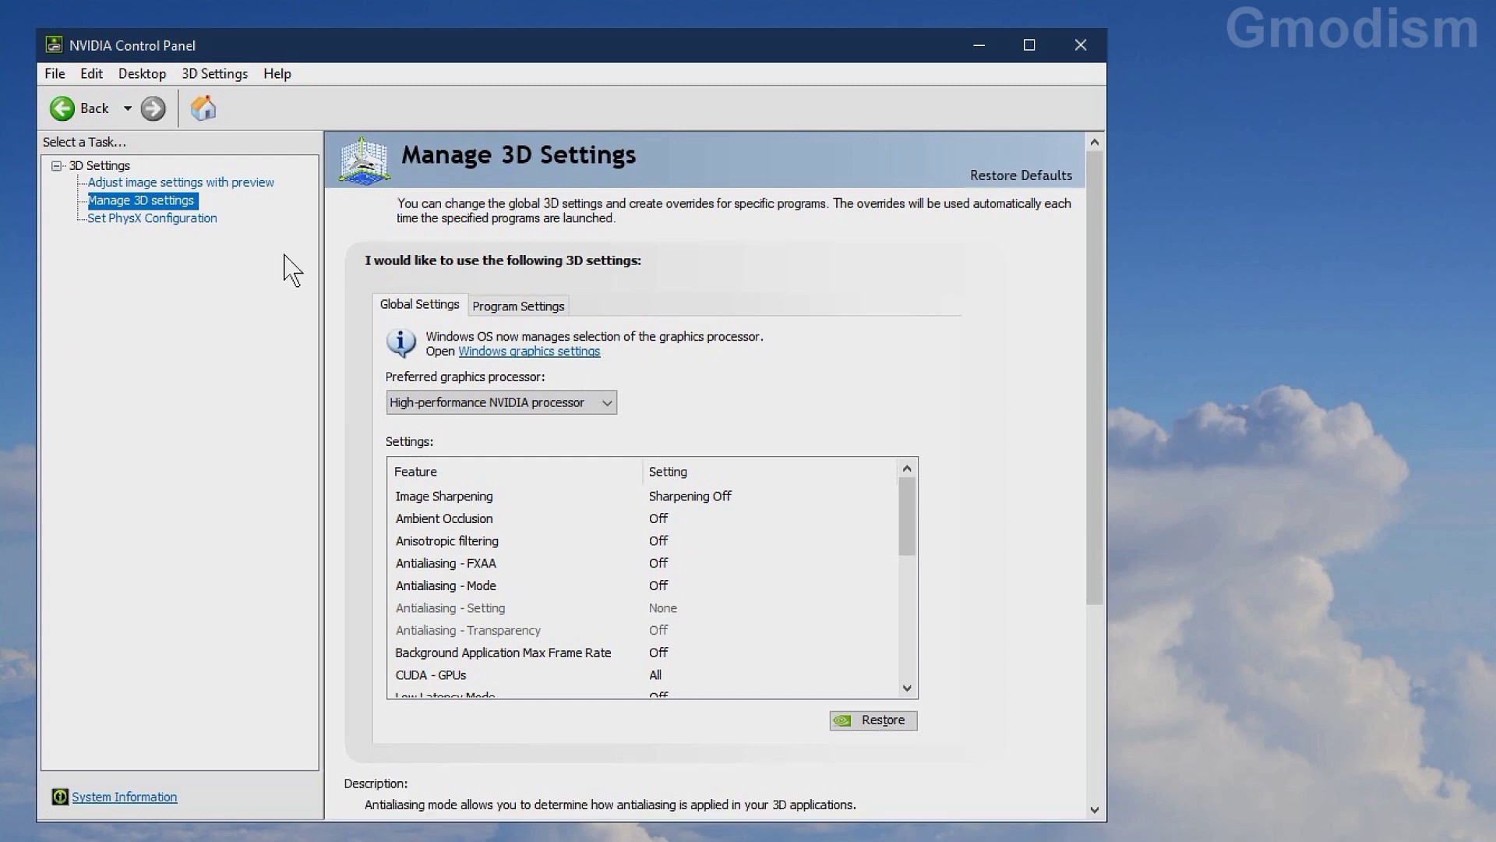
Step: Set the PhysX processor to GeForce GTX 950M, apply it, and close NVIDIA Control Panel
{"action": "left_click", "coordinate": [128, 221]}
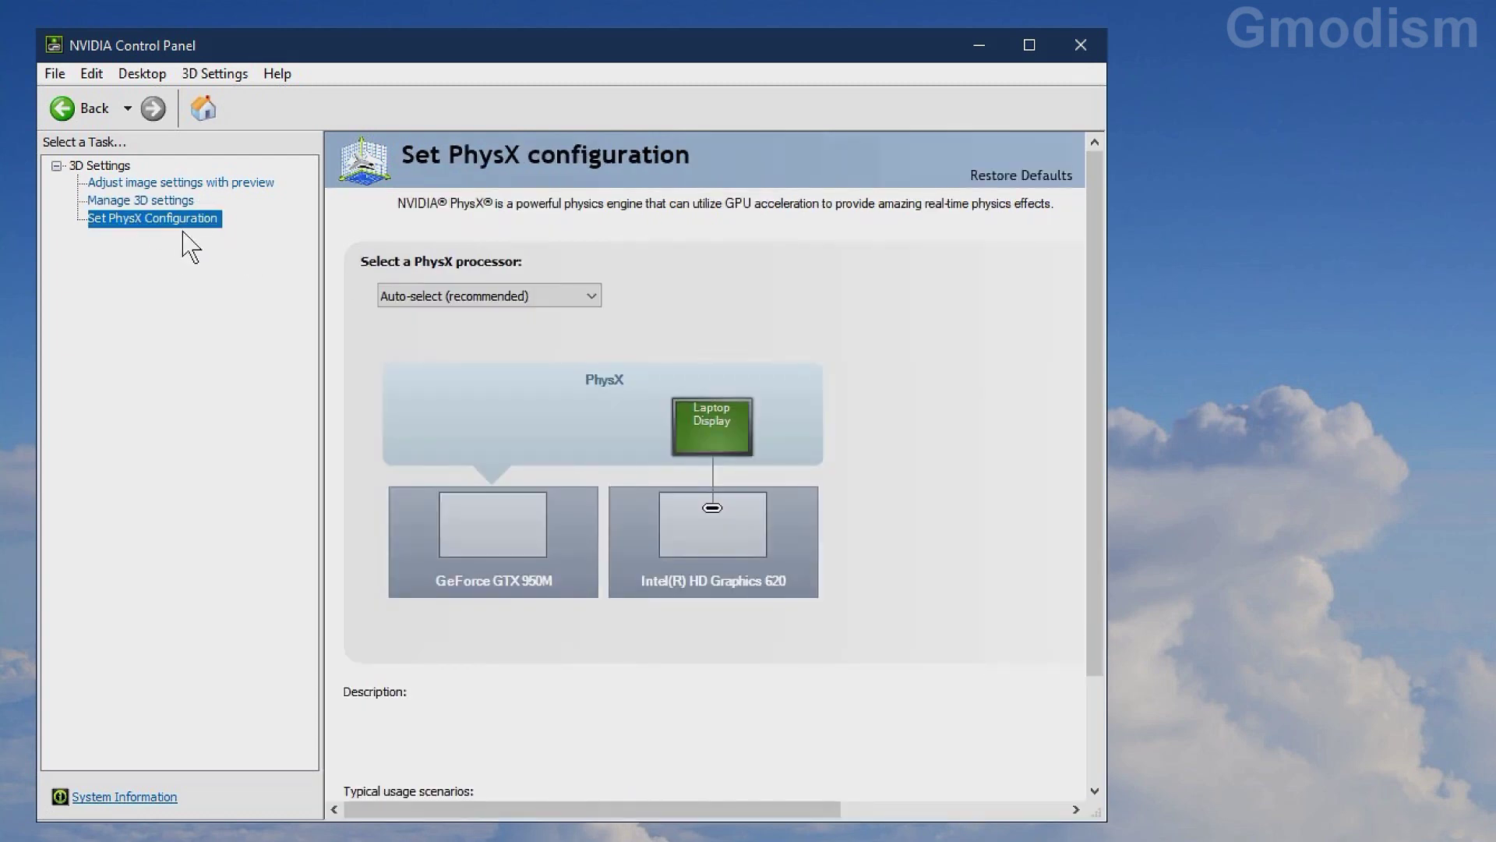
{"action": "left_click", "coordinate": [434, 294]}
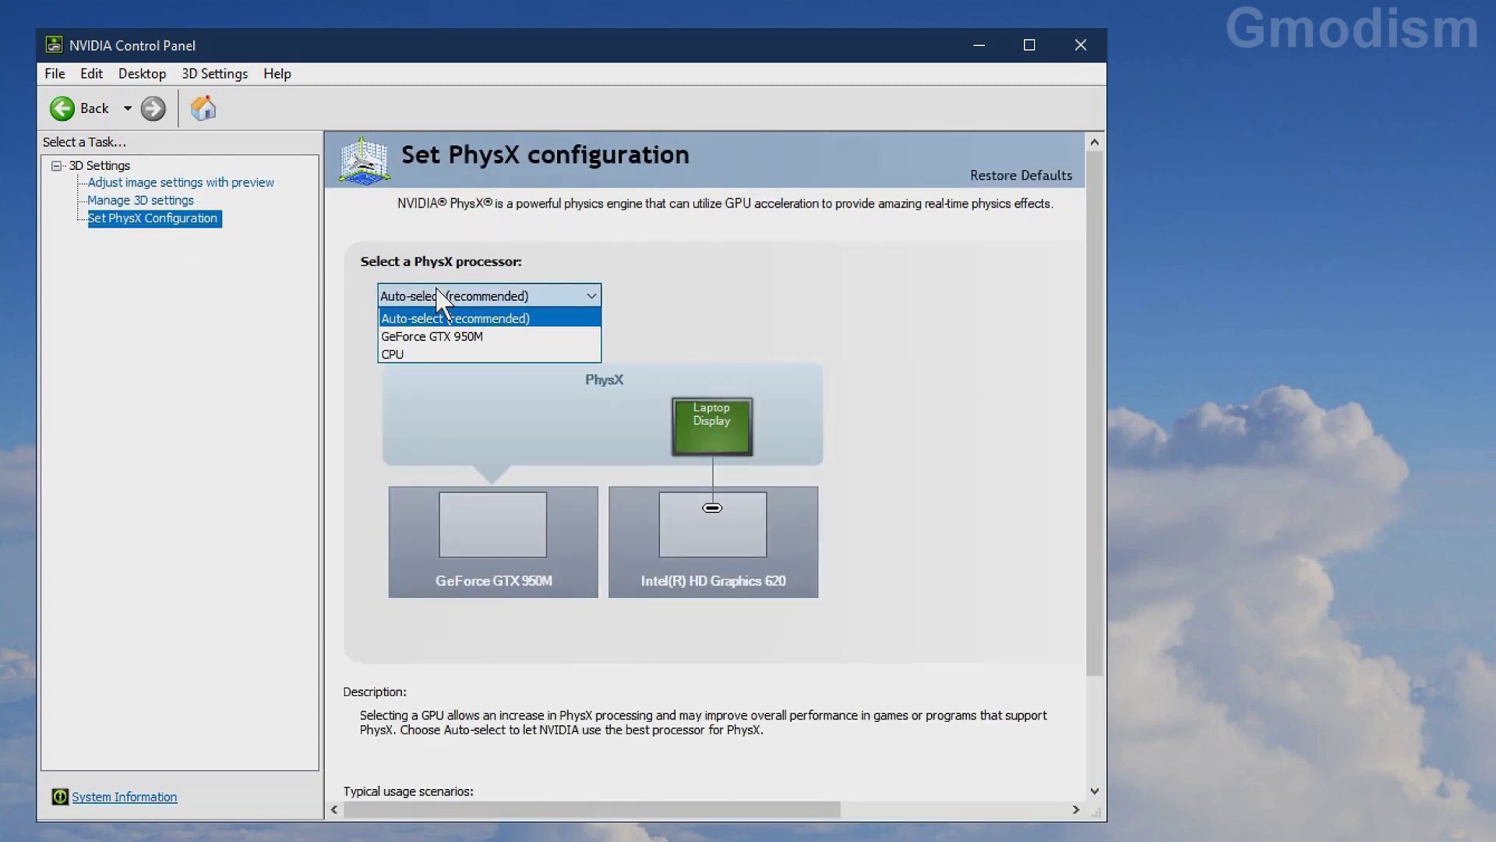
{"action": "left_click", "coordinate": [478, 337]}
{"action": "left_click", "coordinate": [939, 794]}
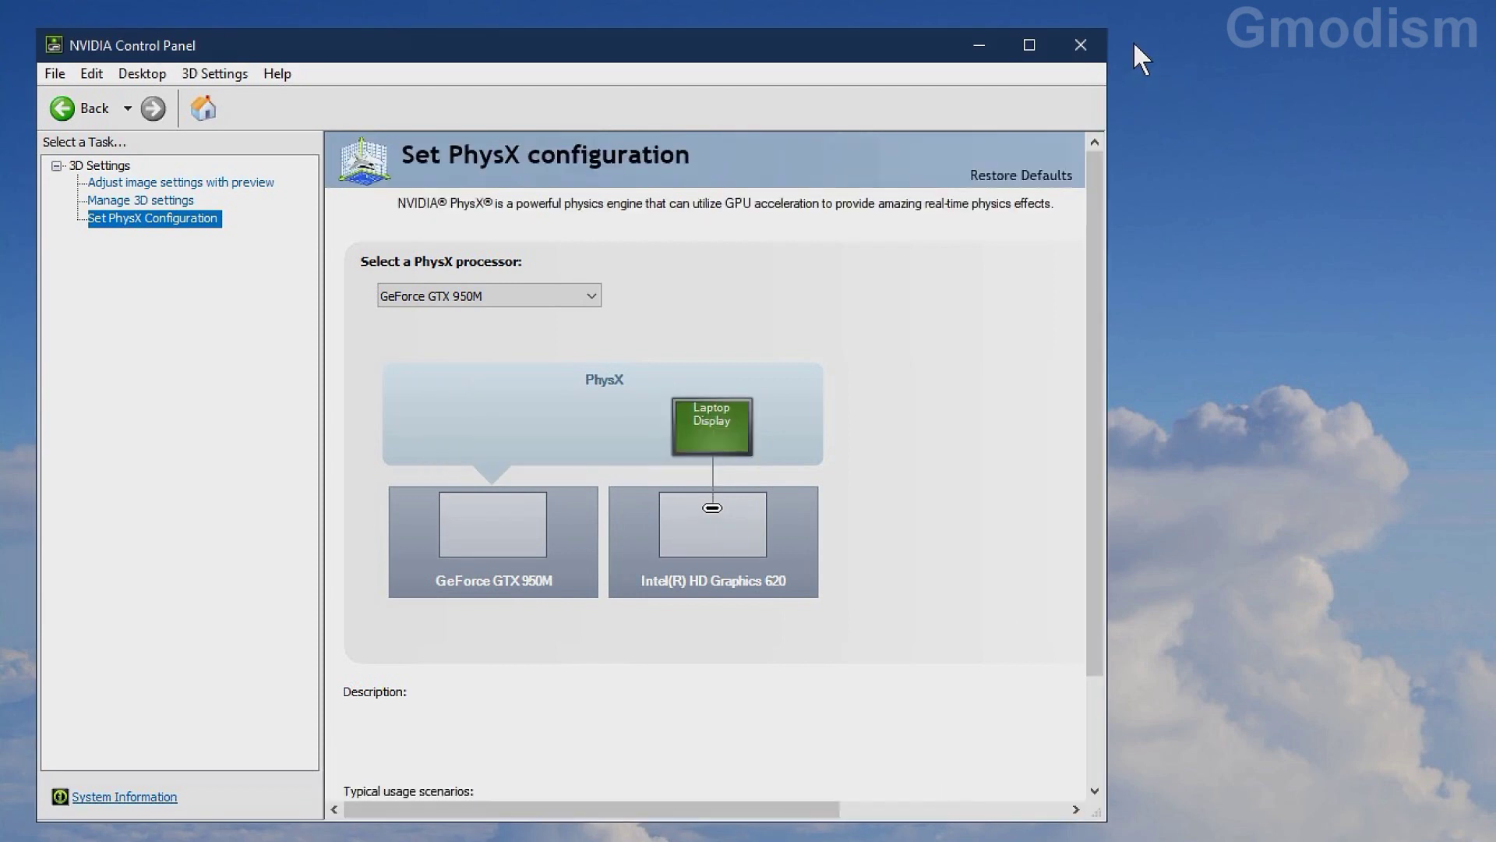
{"action": "left_click", "coordinate": [1077, 44]}
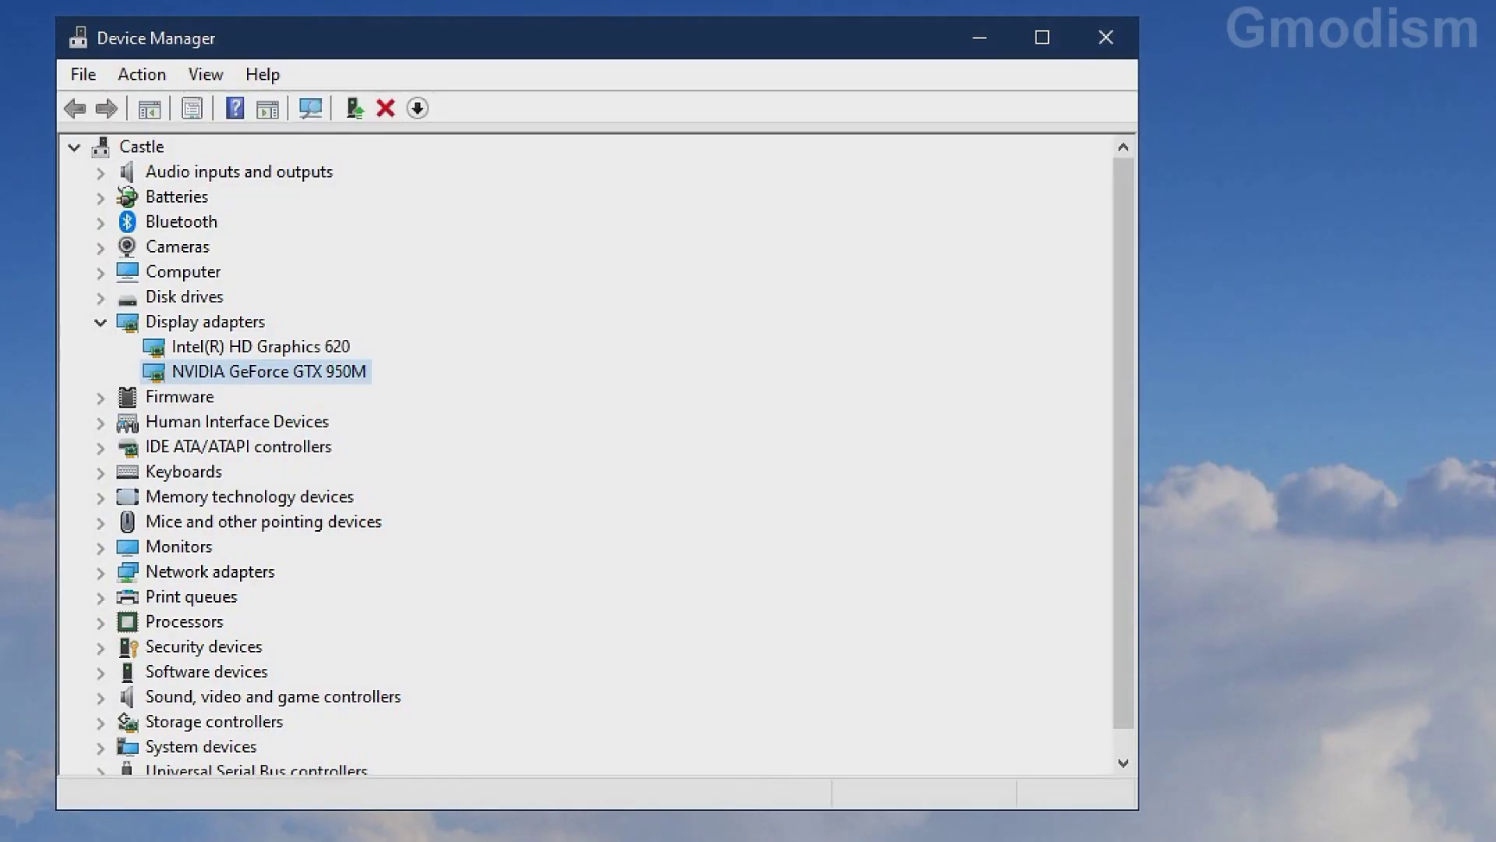
Step: Show the GeForce GTX 950M driver details: version 27.21.14.6089, dated 2020-12-11
{"action": "double_click", "coordinate": [352, 373]}
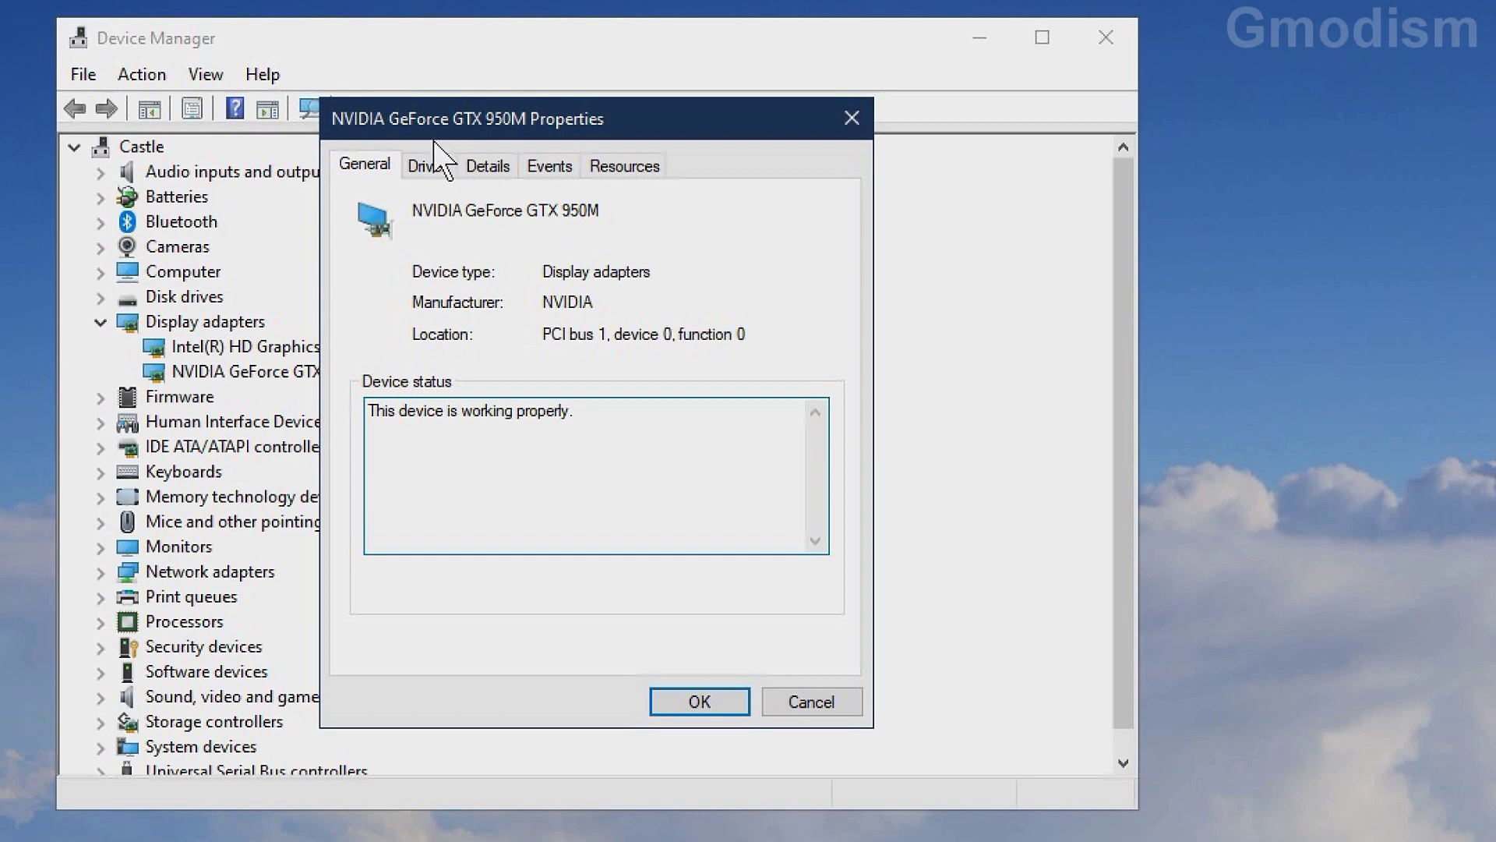
{"action": "left_click", "coordinate": [421, 170]}
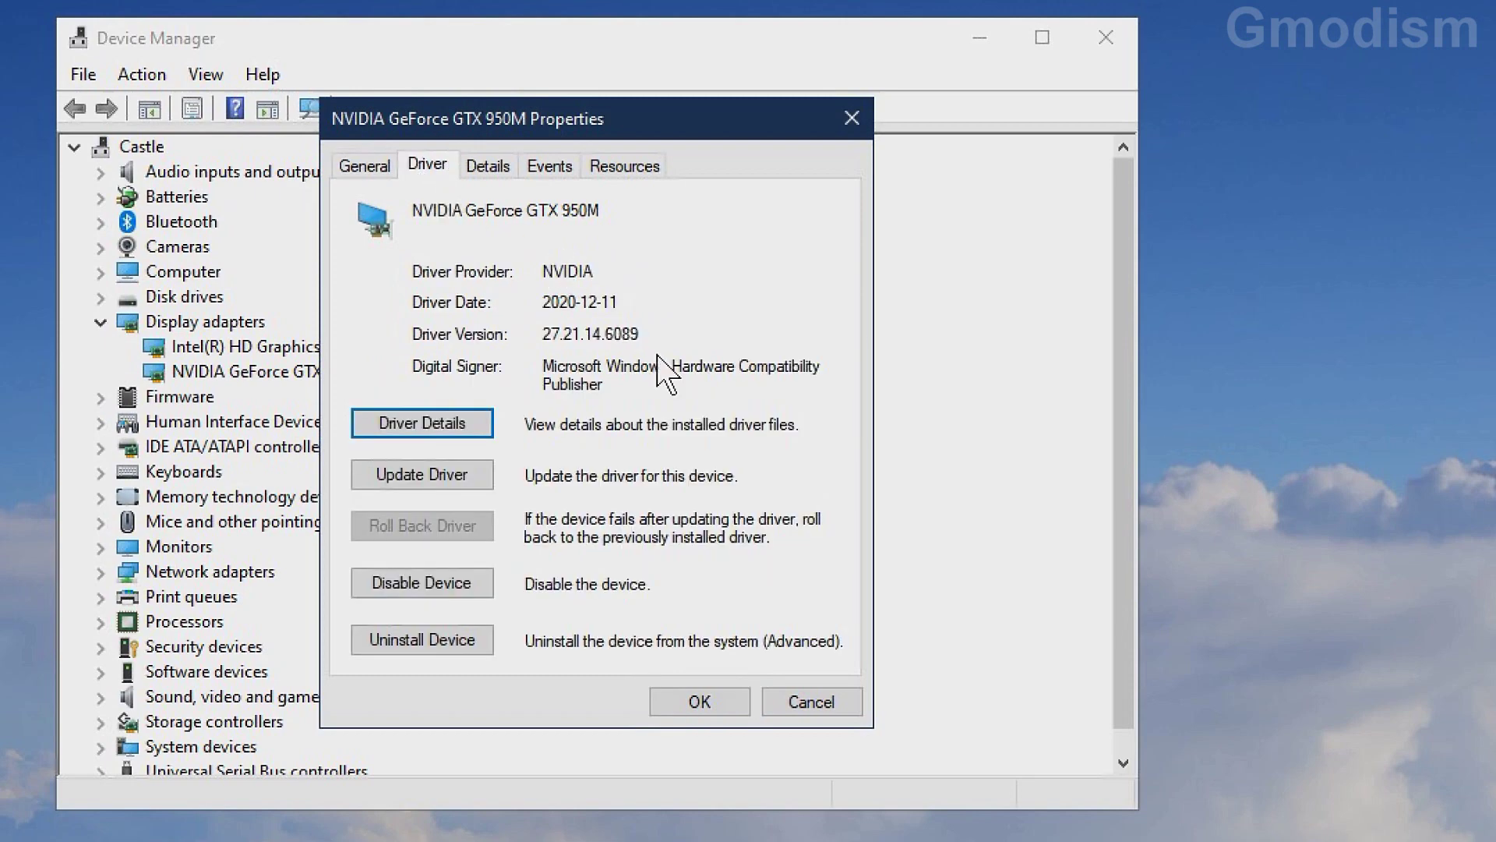